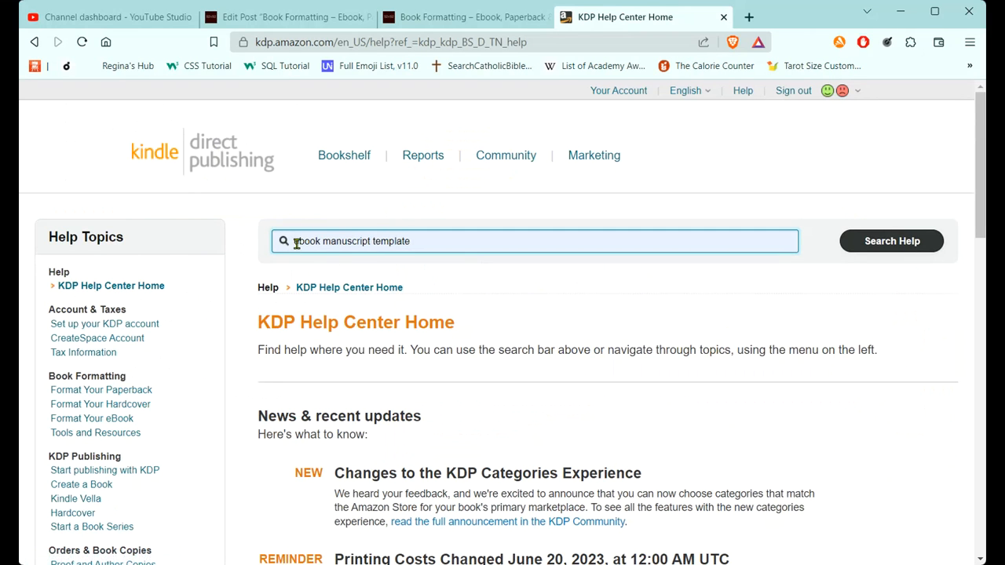
# Search the KDP help for "ebook manuscript template" and open the Topic 7 article on formatting an eBook manuscript
pyautogui.click(864, 249)
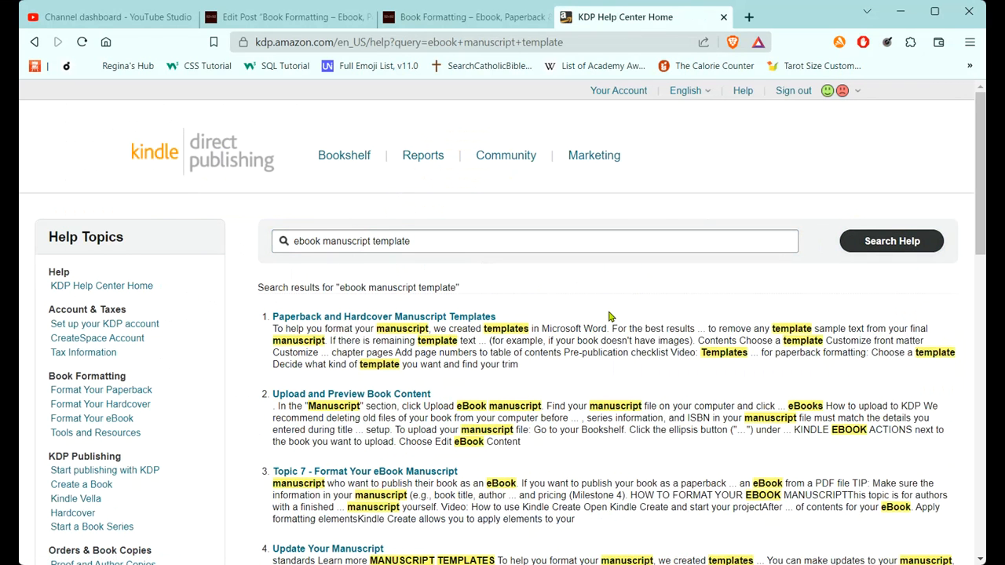
pyautogui.scroll(-3, 613, 318)
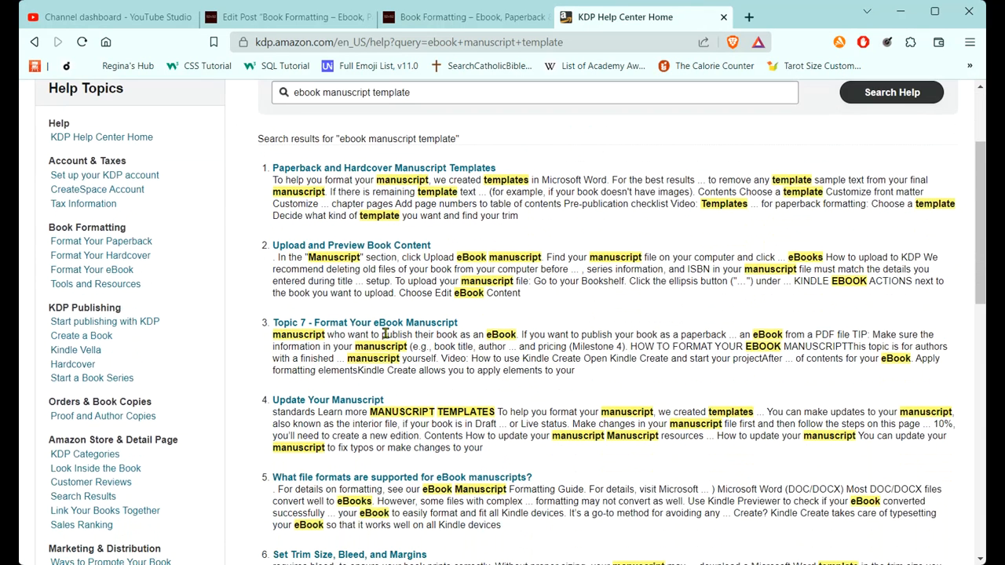
pyautogui.click(383, 325)
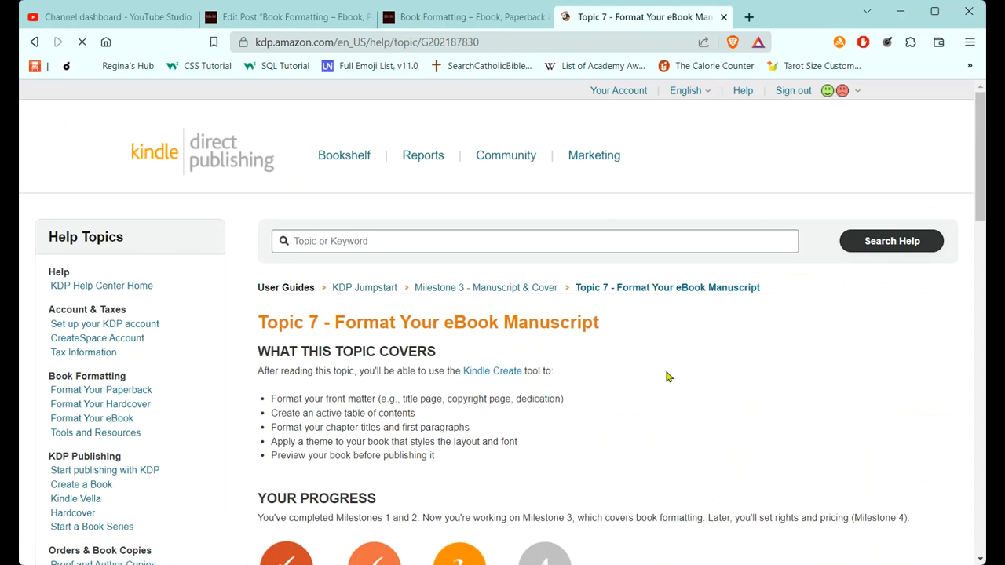
# Read through the eBook formatting article, covering the topic overview and the numbered Kindle Create instructions
pyautogui.scroll(-1, 638, 361)
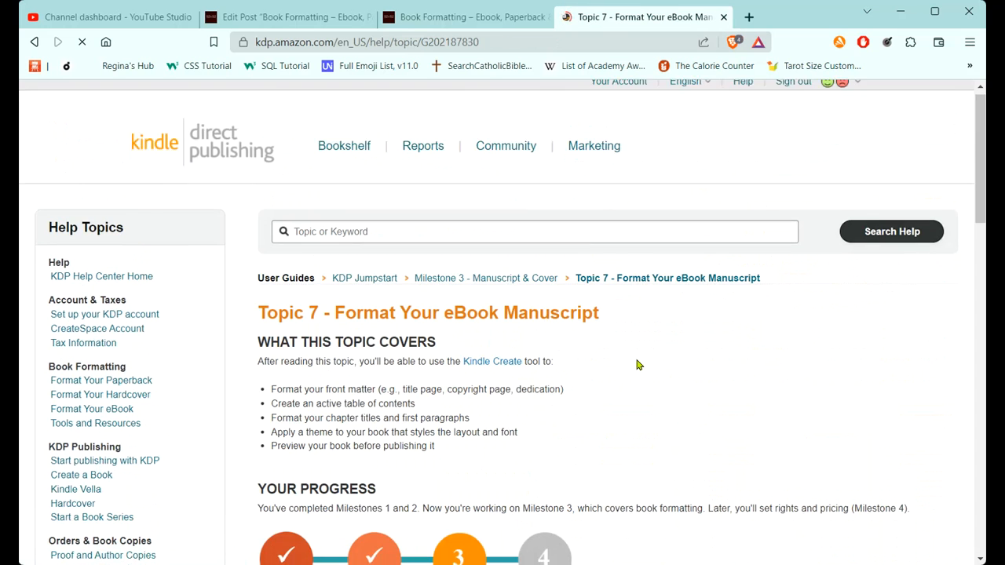
pyautogui.scroll(-5, 637, 364)
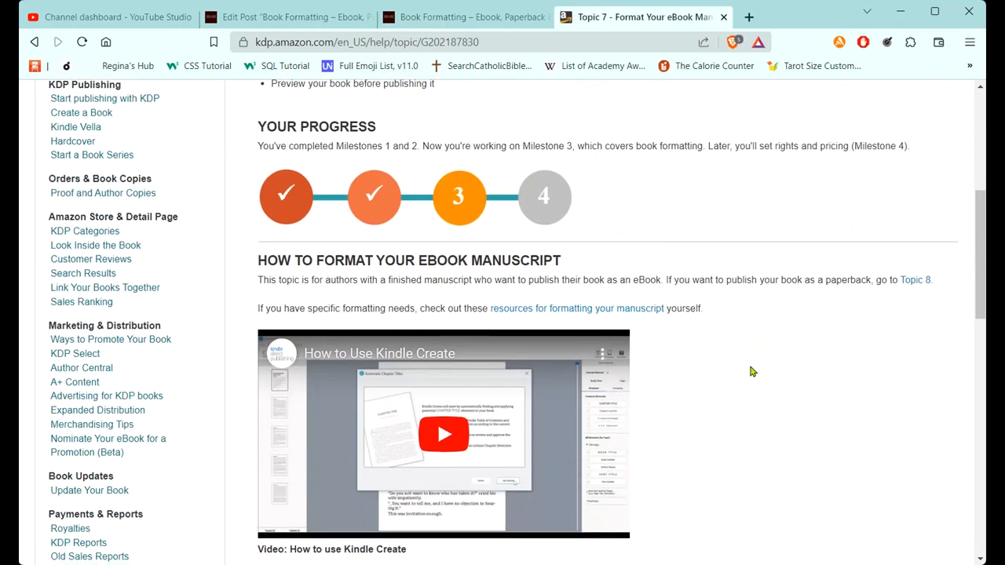
pyautogui.scroll(-1, 750, 371)
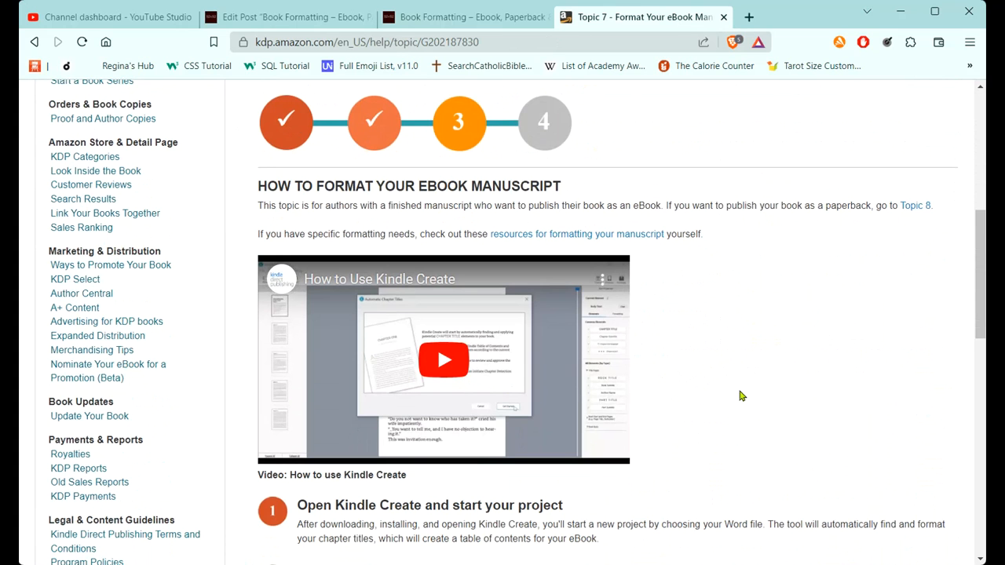
pyautogui.scroll(-1, 735, 388)
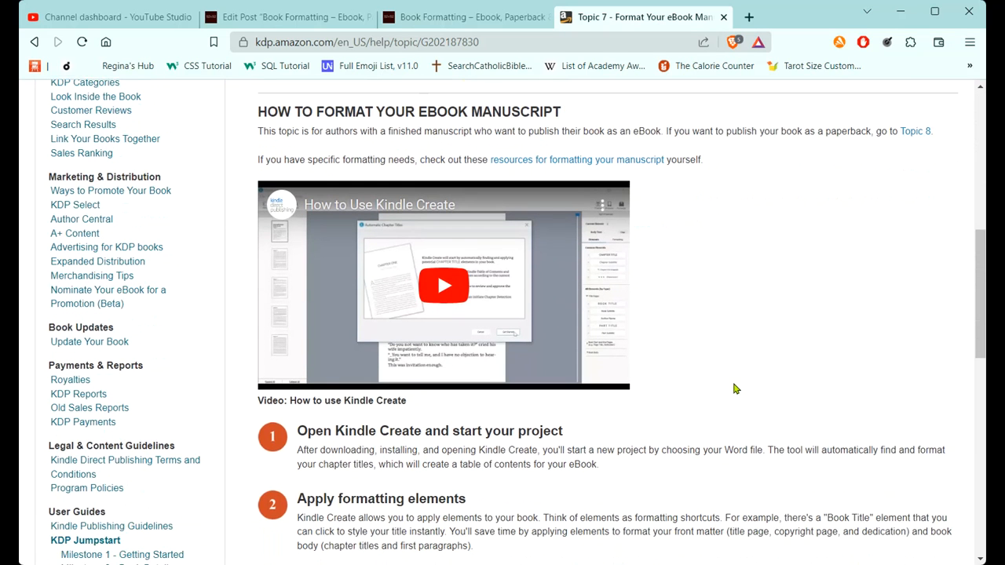
pyautogui.scroll(-1, 735, 389)
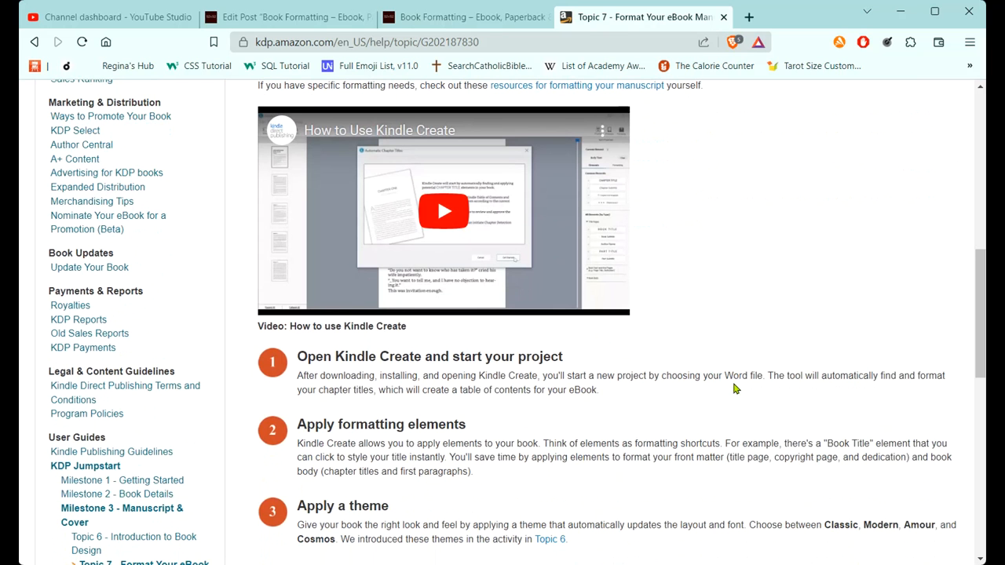
pyautogui.scroll(5, 735, 388)
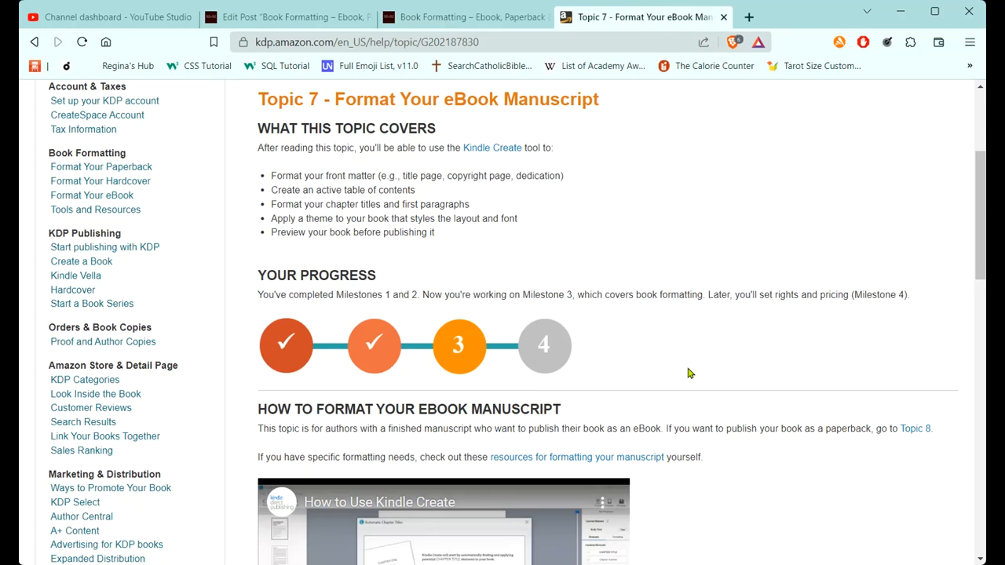
pyautogui.scroll(-2, 746, 388)
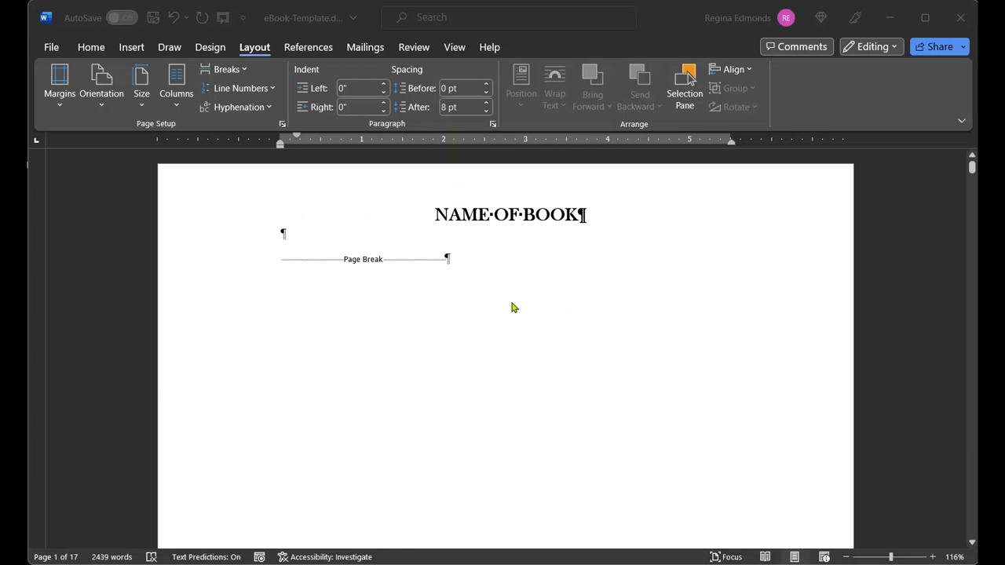
# Switch to the eBook-Template document in Word, delete the page break below the title page's author line and reinsert it
pyautogui.scroll(-3, 725, 352)
pyautogui.scroll(3, 726, 352)
pyautogui.click(354, 249)
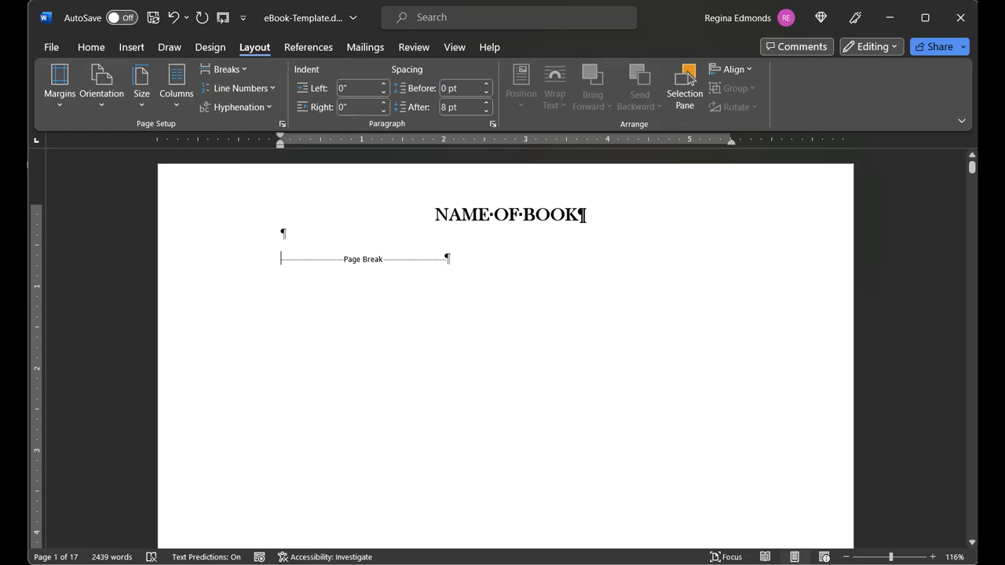
pyautogui.scroll(-10, 278, 340)
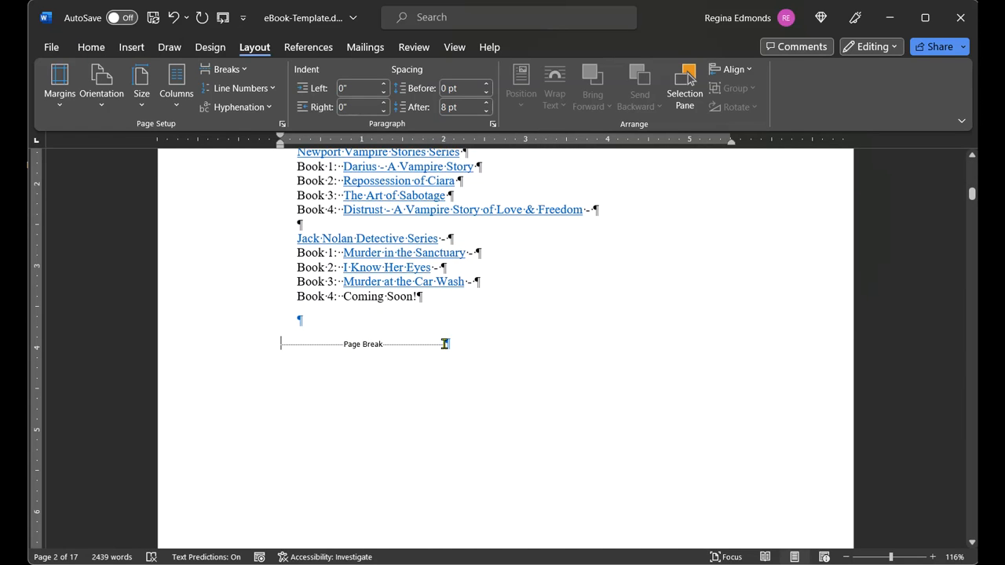
pyautogui.scroll(-10, 597, 349)
pyautogui.scroll(-3, 597, 349)
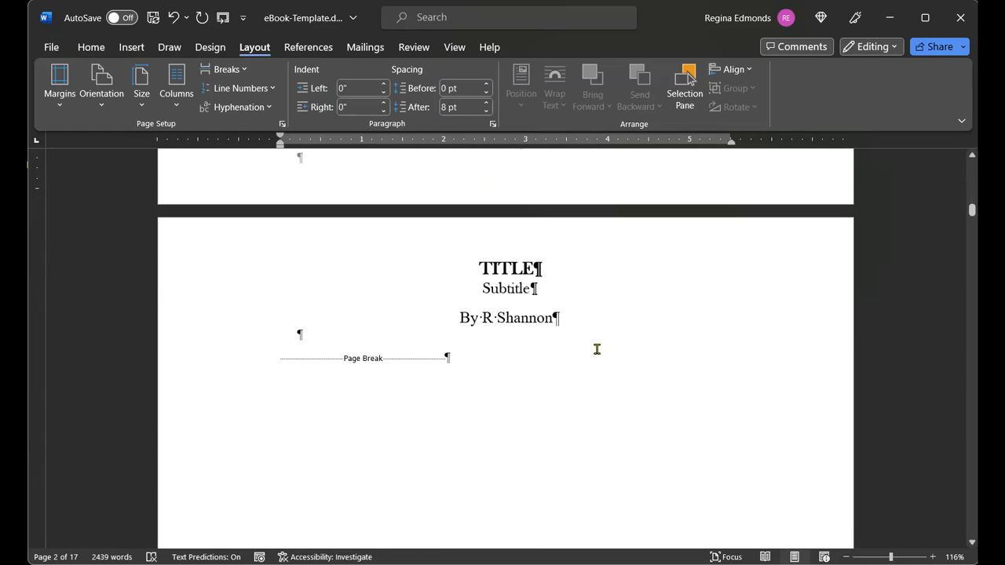
pyautogui.click(276, 341)
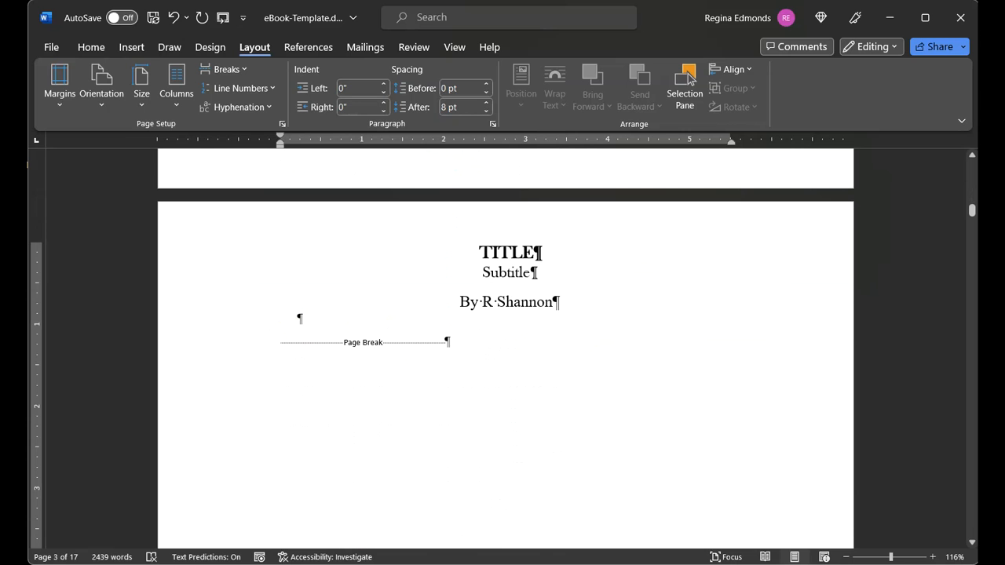
pyautogui.press('Delete')
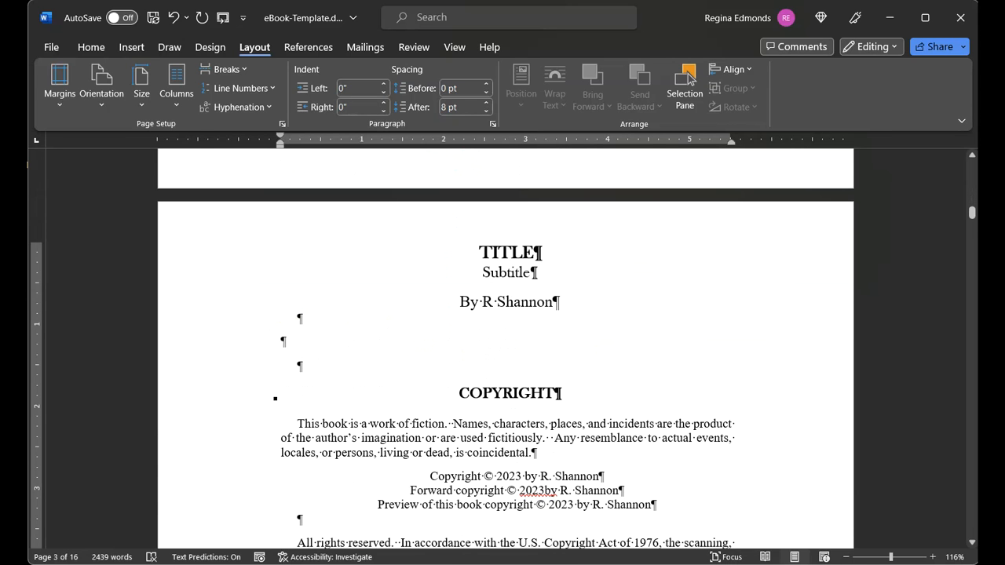
pyautogui.hotkey('ctrl', 'Return')
# Insert another page break after the title page, then delete the surplus break and the empty paragraph above the COPYRIGHT heading
pyautogui.scroll(10, 372, 375)
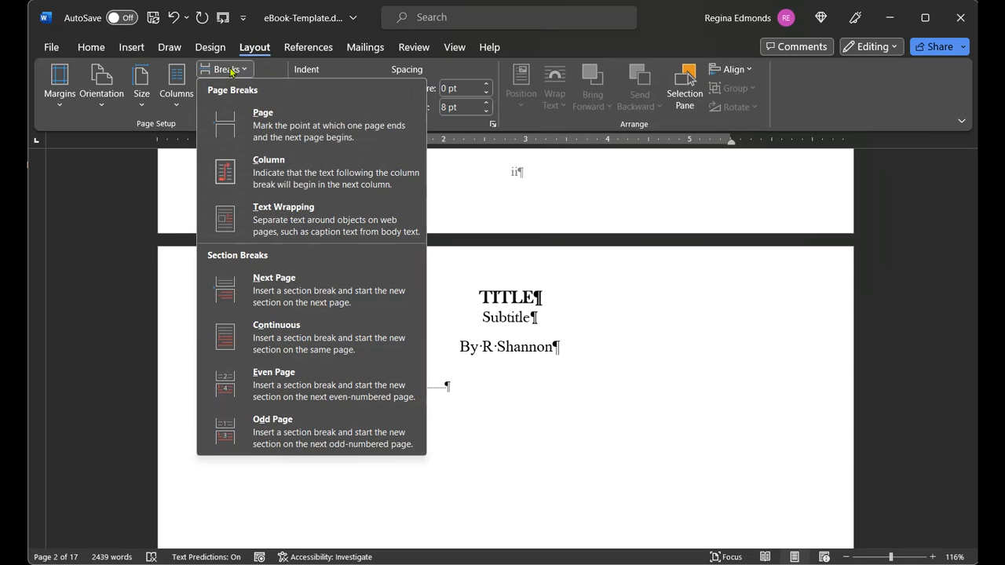
pyautogui.click(262, 118)
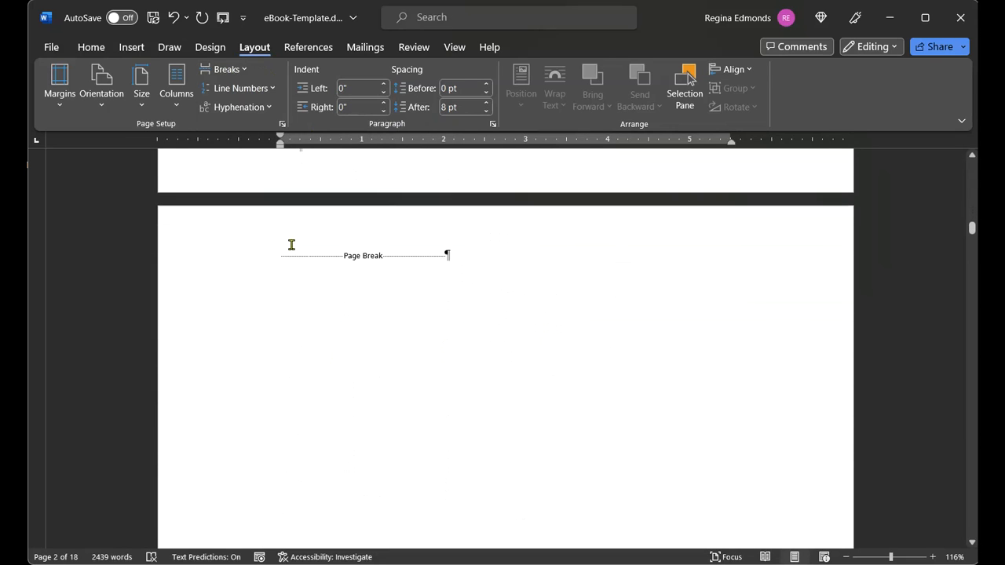
pyautogui.press('Delete')
pyautogui.press('Delete')
pyautogui.press('Delete')
pyautogui.press('Delete')
pyautogui.press('Delete')
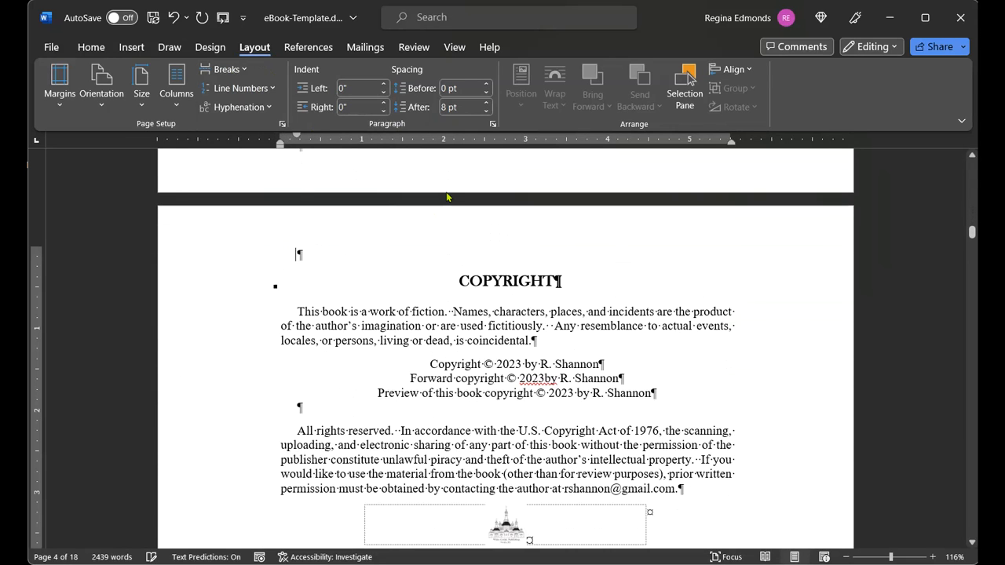
# From the document's first page, open the custom margin settings and choose to apply them to the whole document
pyautogui.scroll(6, 565, 272)
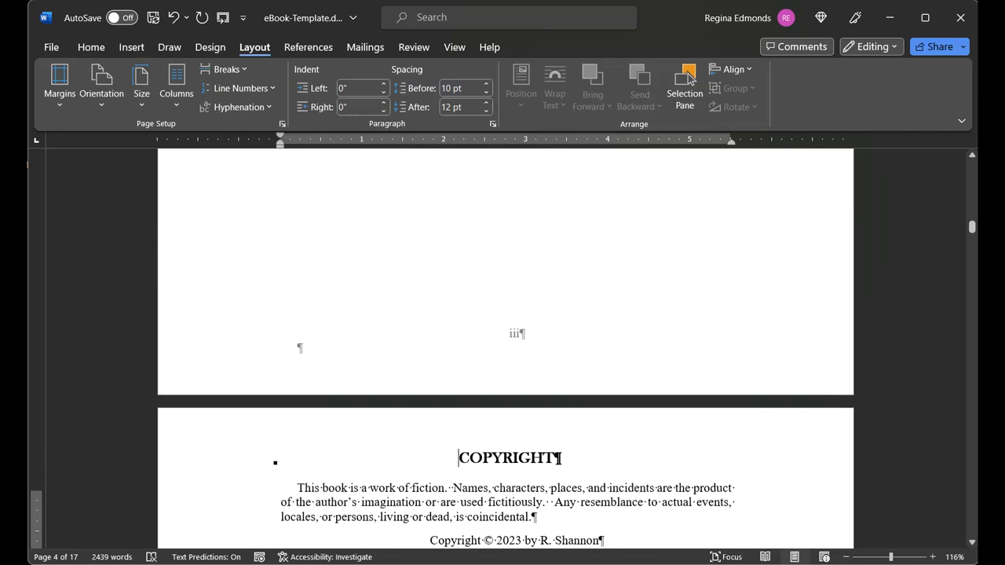
pyautogui.scroll(10, 726, 262)
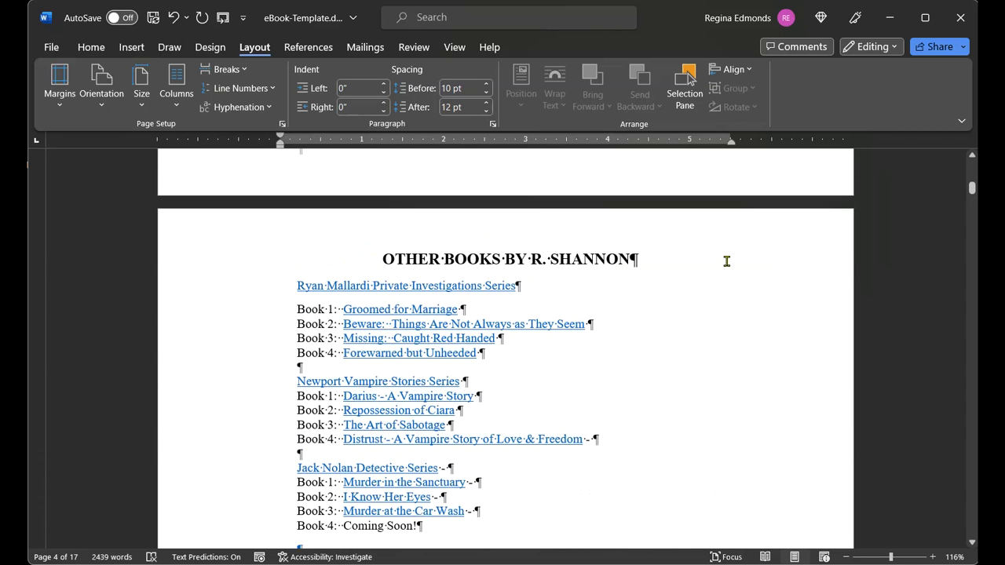
pyautogui.scroll(2, 726, 261)
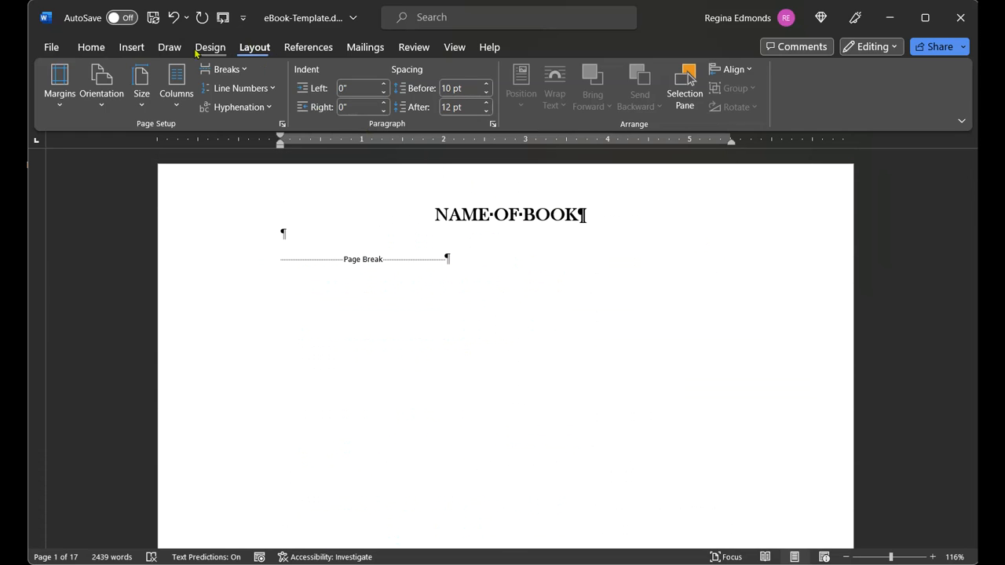
pyautogui.click(60, 82)
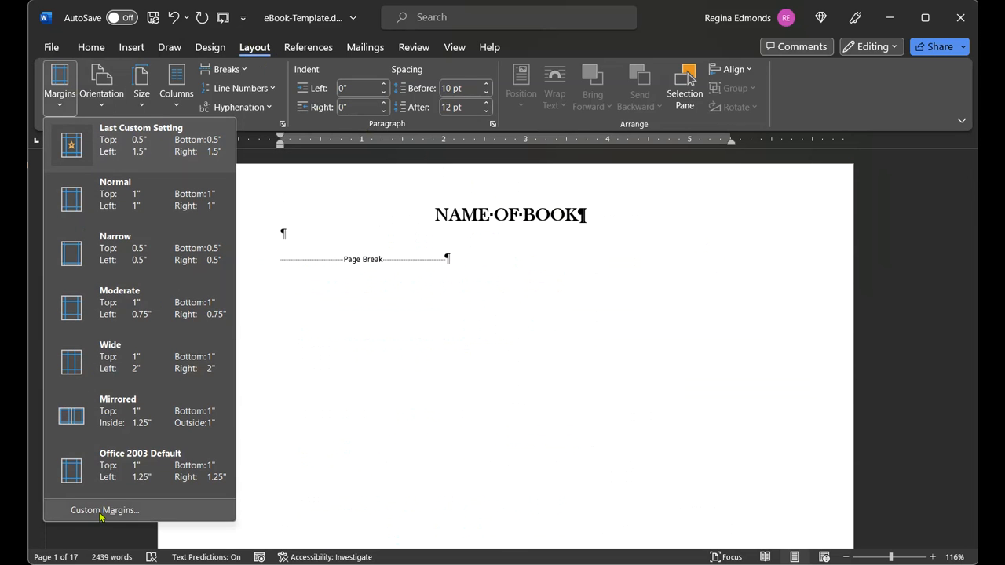
pyautogui.click(104, 511)
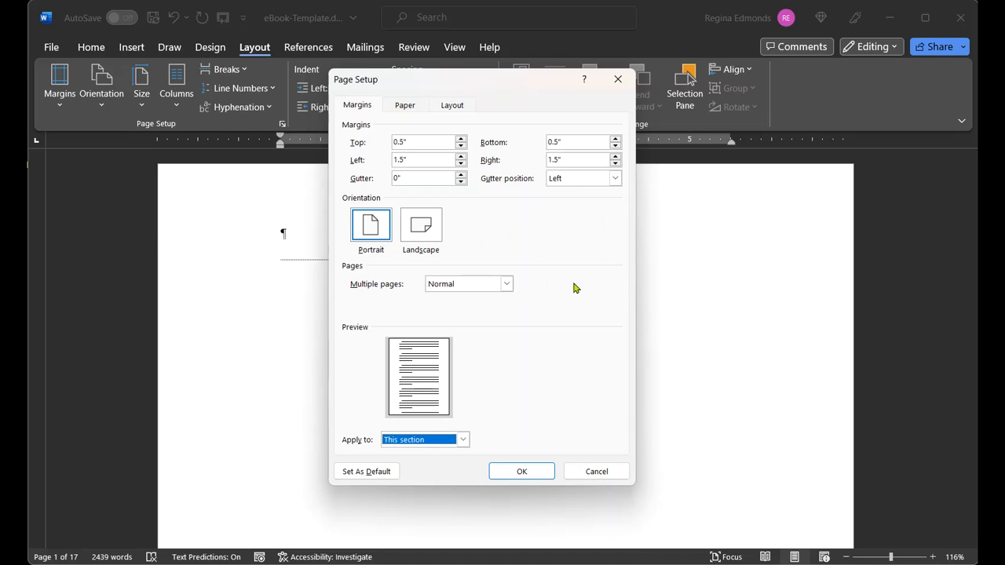
pyautogui.click(458, 443)
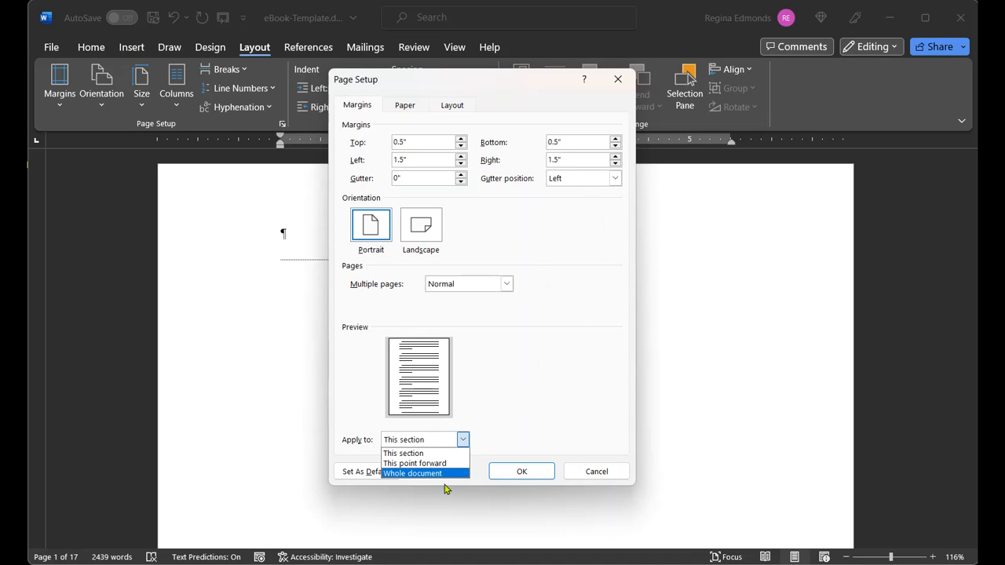
pyautogui.click(440, 473)
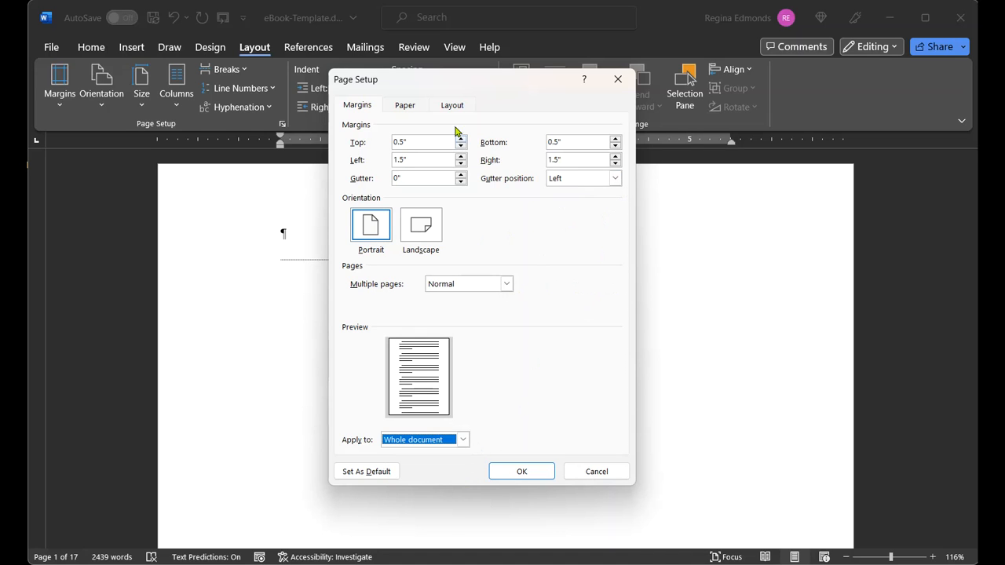
# Check the paper settings, set the section start to New page for the whole document, and apply the page setup
pyautogui.click(407, 107)
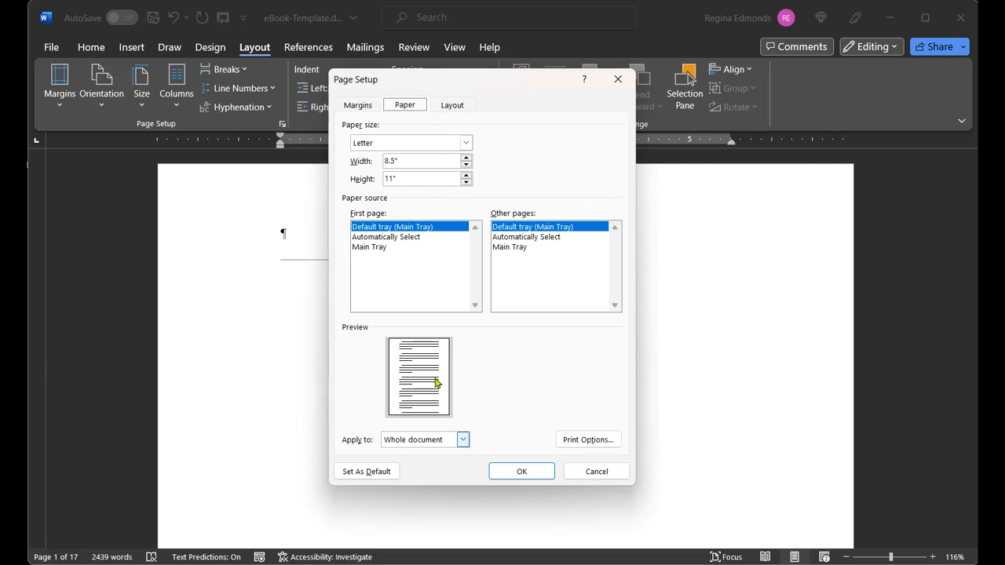
pyautogui.click(460, 109)
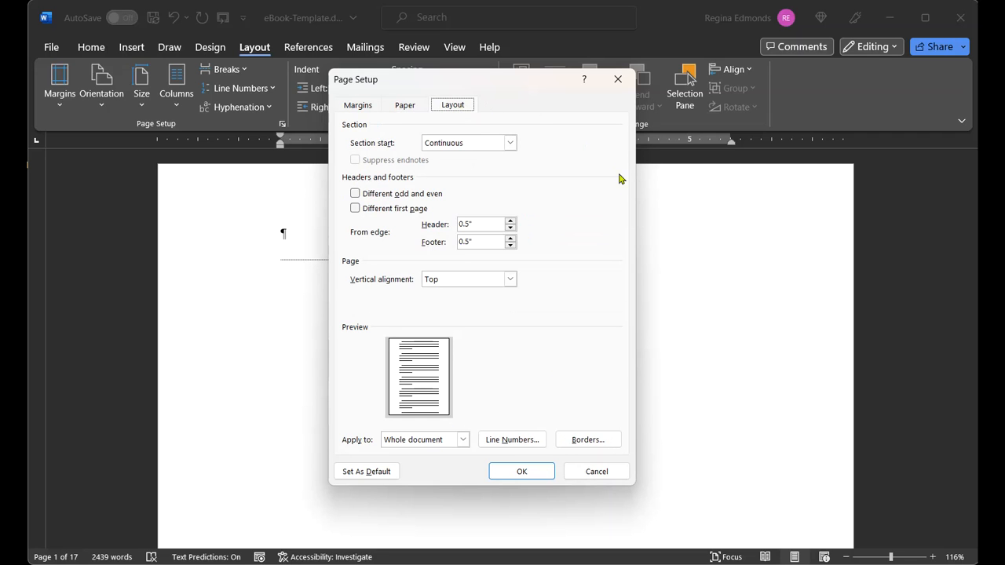
pyautogui.click(509, 145)
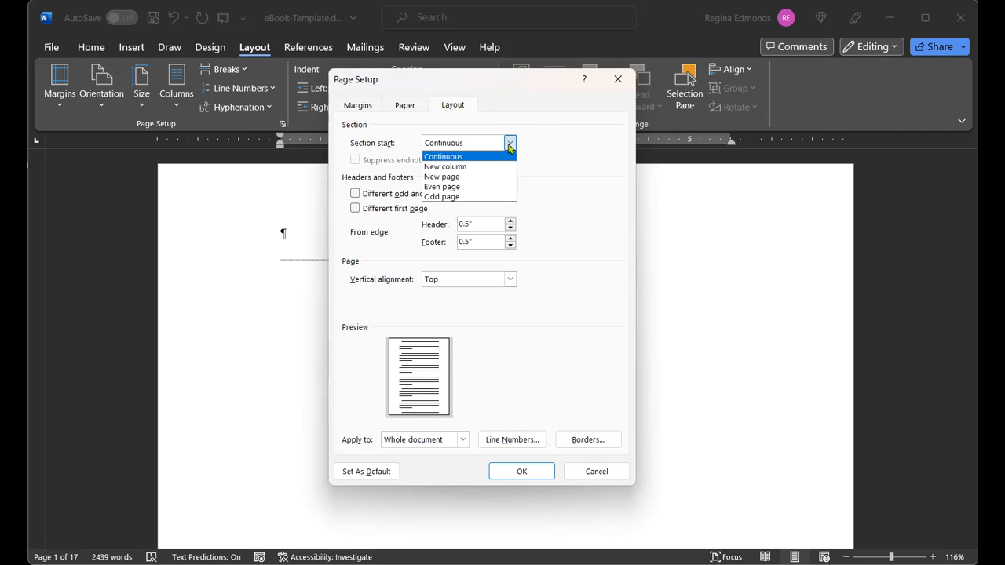
pyautogui.click(486, 177)
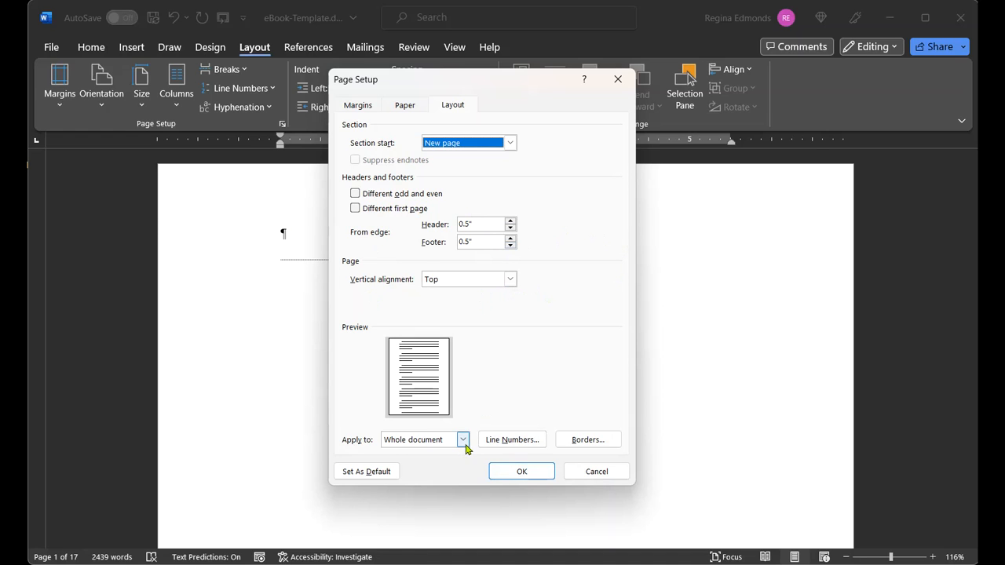
pyautogui.click(495, 475)
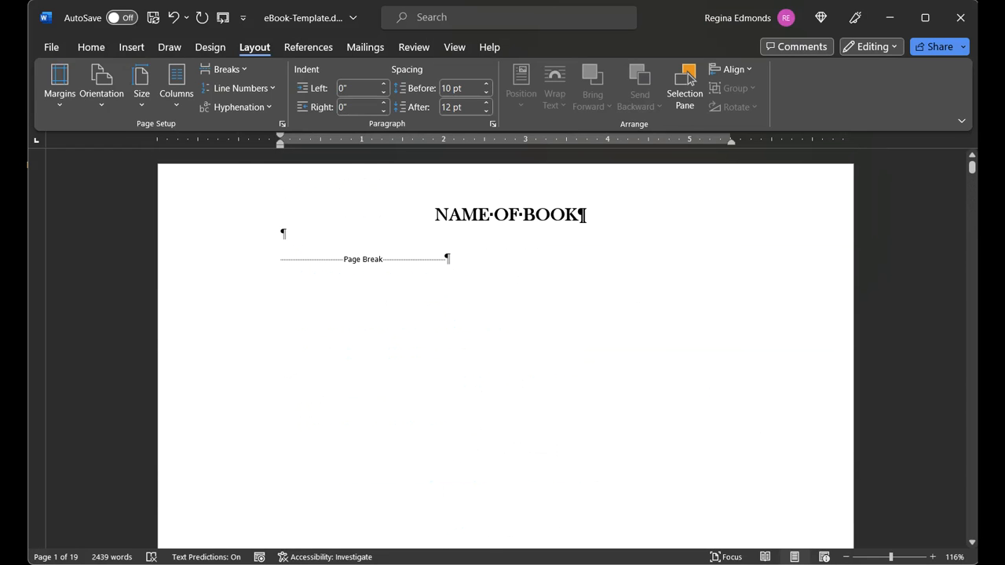
# Add two empty paragraphs directly below the TABLE OF CONTENTS heading
pyautogui.scroll(-10, 538, 377)
pyautogui.scroll(-12, 538, 379)
pyautogui.scroll(-12, 518, 376)
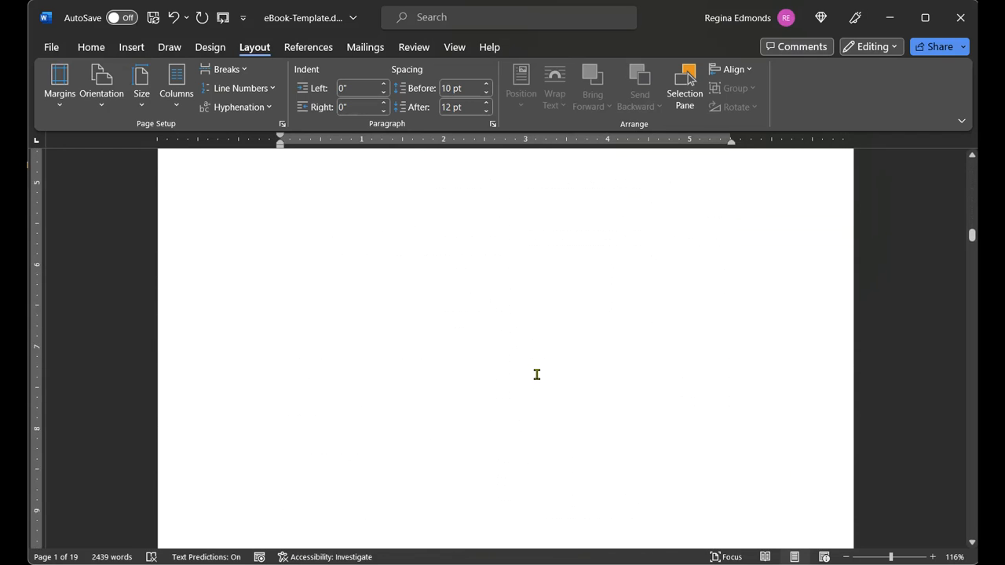
pyautogui.scroll(-9, 537, 374)
pyautogui.scroll(-10, 536, 374)
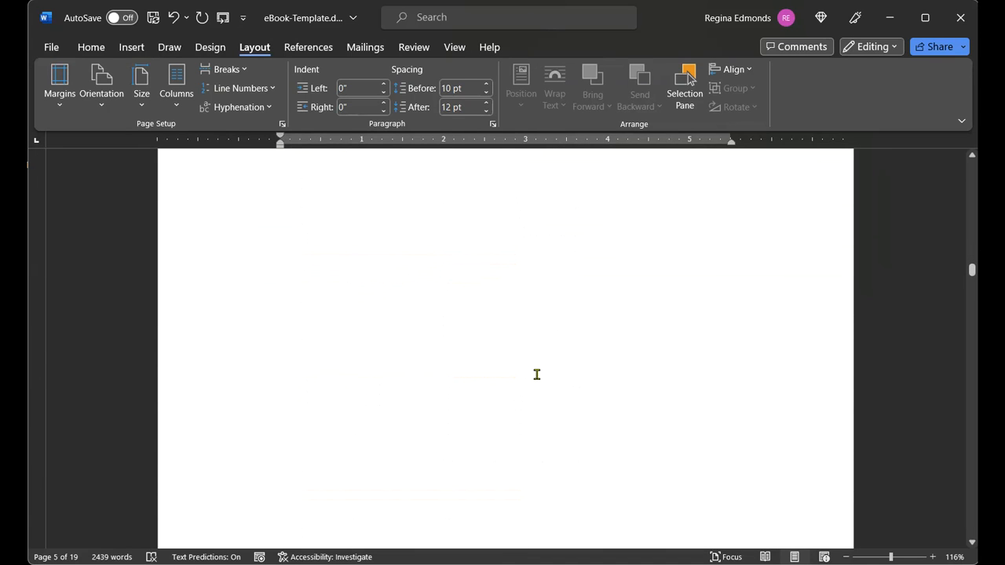
pyautogui.scroll(-4, 537, 375)
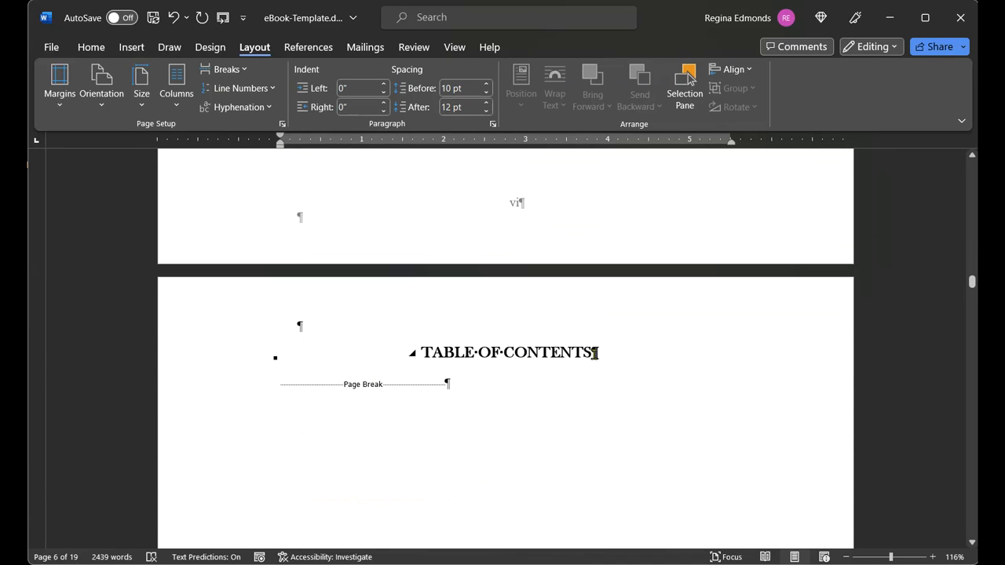
pyautogui.click(603, 353)
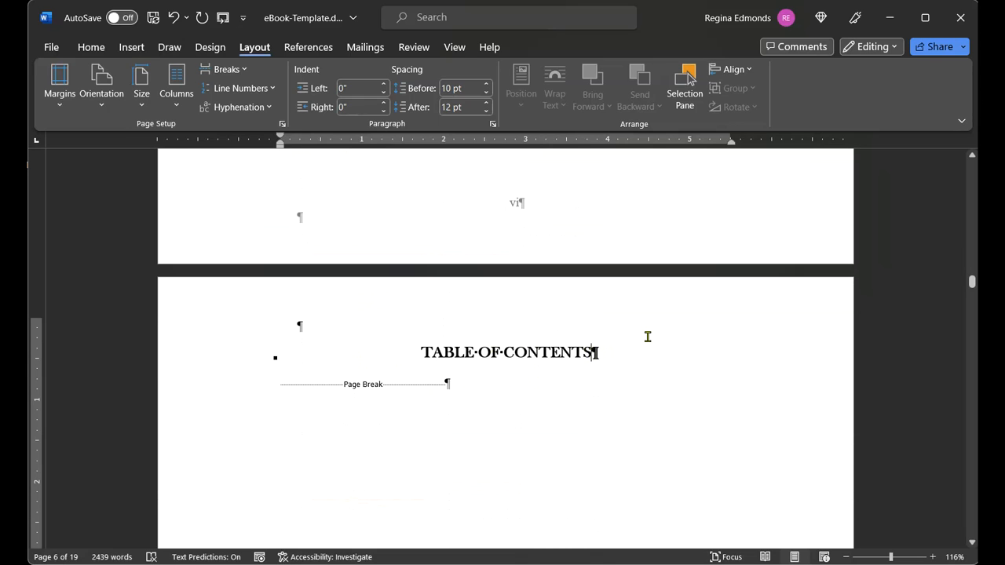
pyautogui.press('Return')
pyautogui.press('Return')
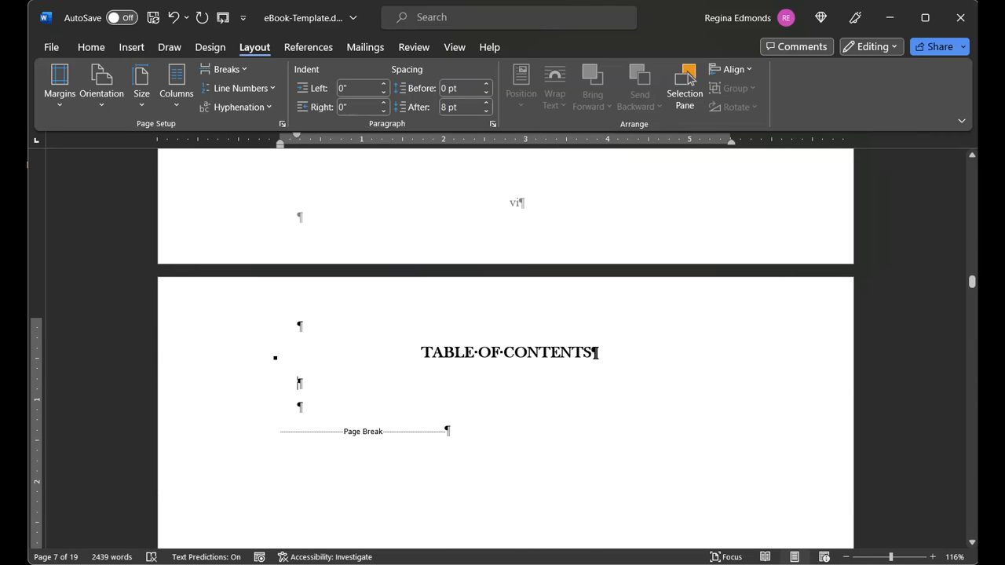
# Start a custom table of contents below the TABLE OF CONTENTS heading, with page numbers turned off and 1 level shown
pyautogui.click(305, 52)
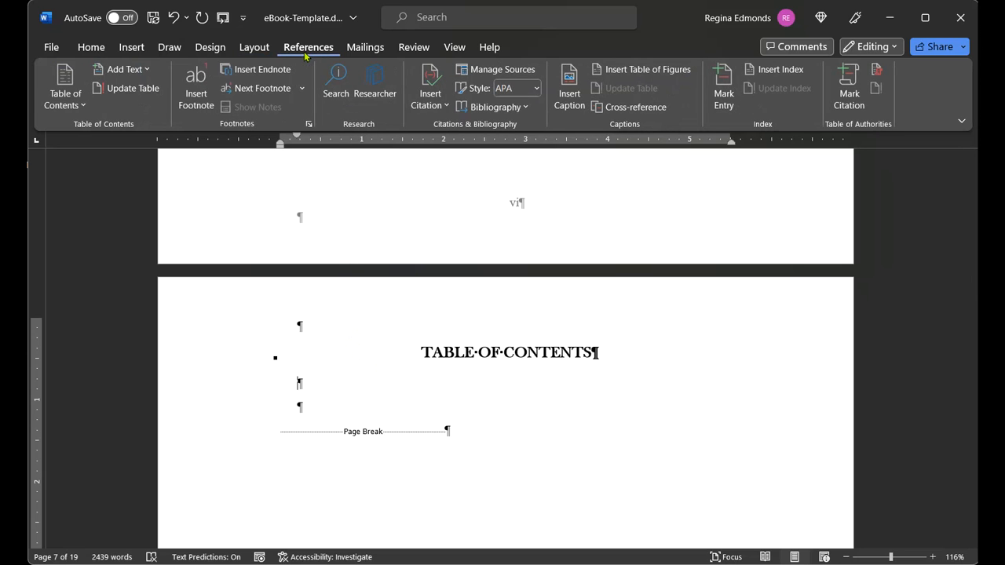
pyautogui.click(69, 103)
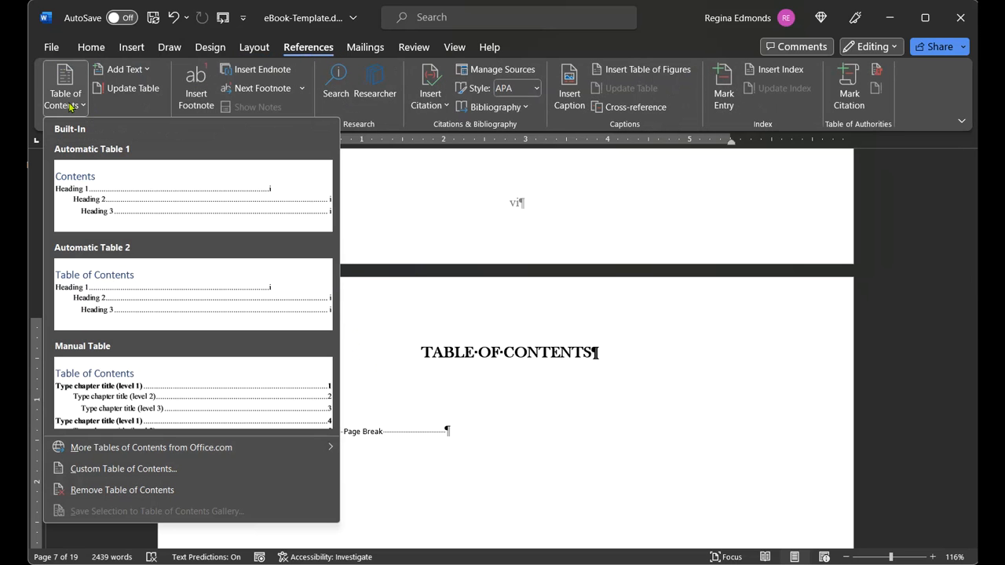
pyautogui.click(126, 468)
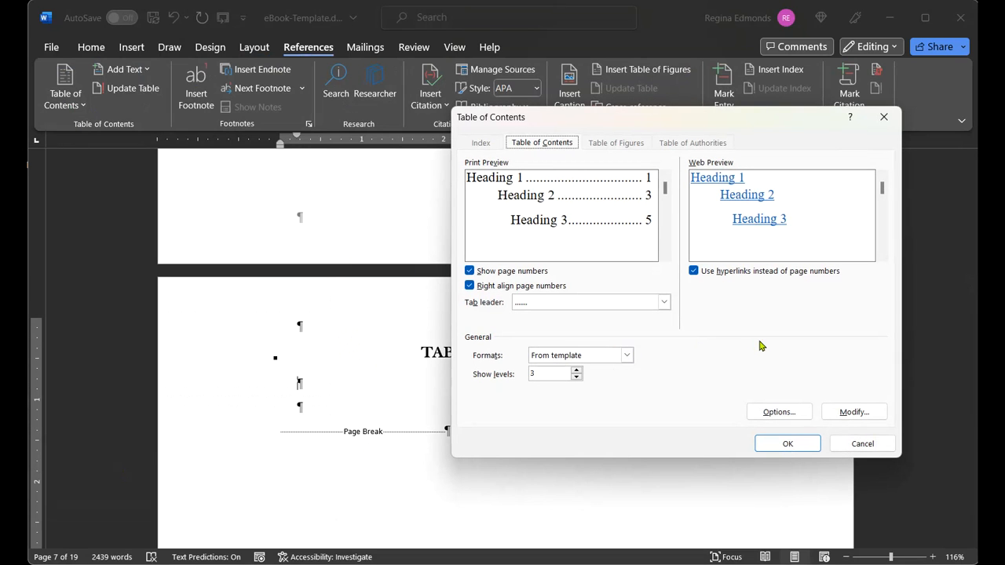
pyautogui.click(470, 271)
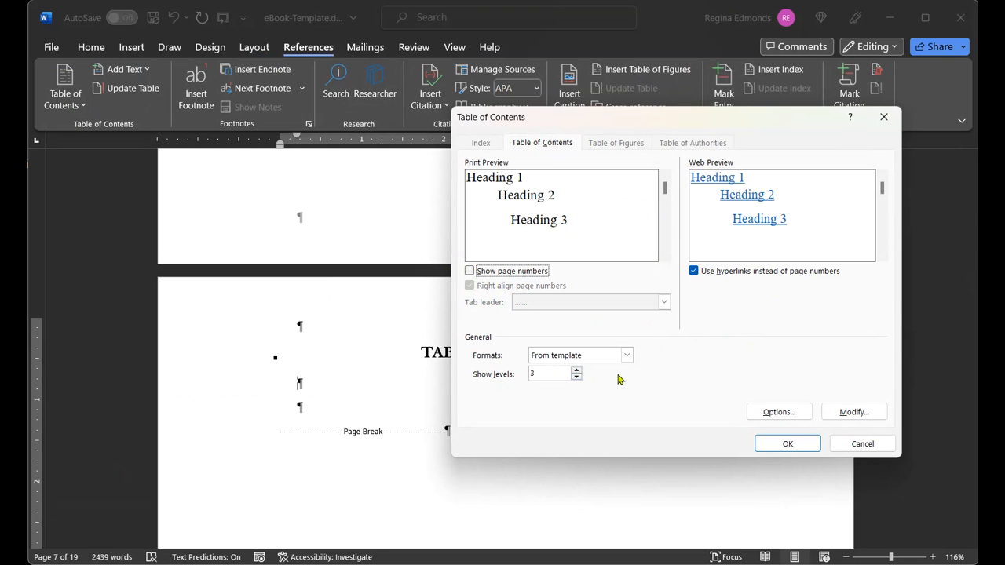
pyautogui.click(576, 378)
pyautogui.click(577, 378)
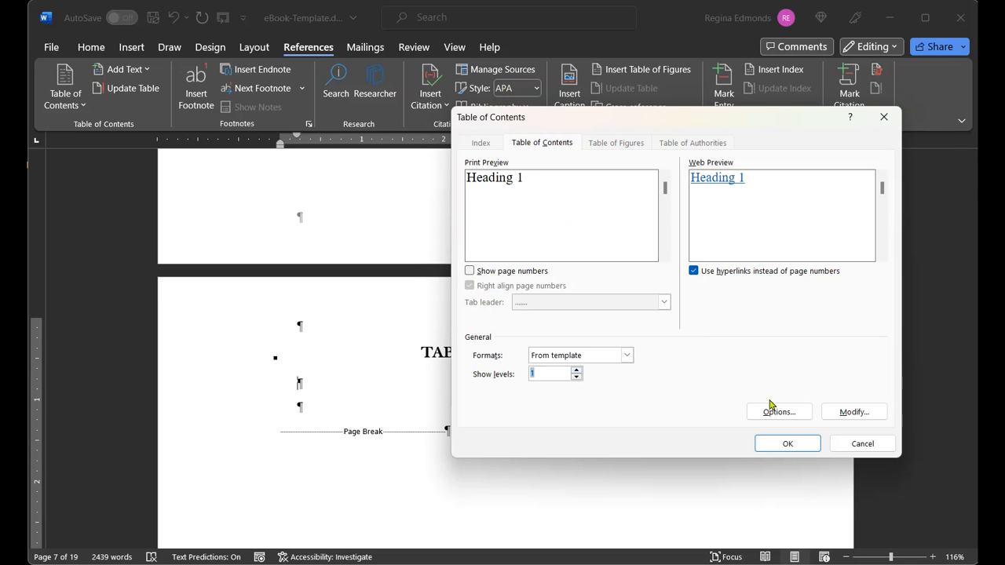
# Check the font and paragraph formatting of the TOC 1 entry style, and accept the style as it is
pyautogui.moveTo(680, 117); pyautogui.dragTo(472, 87)
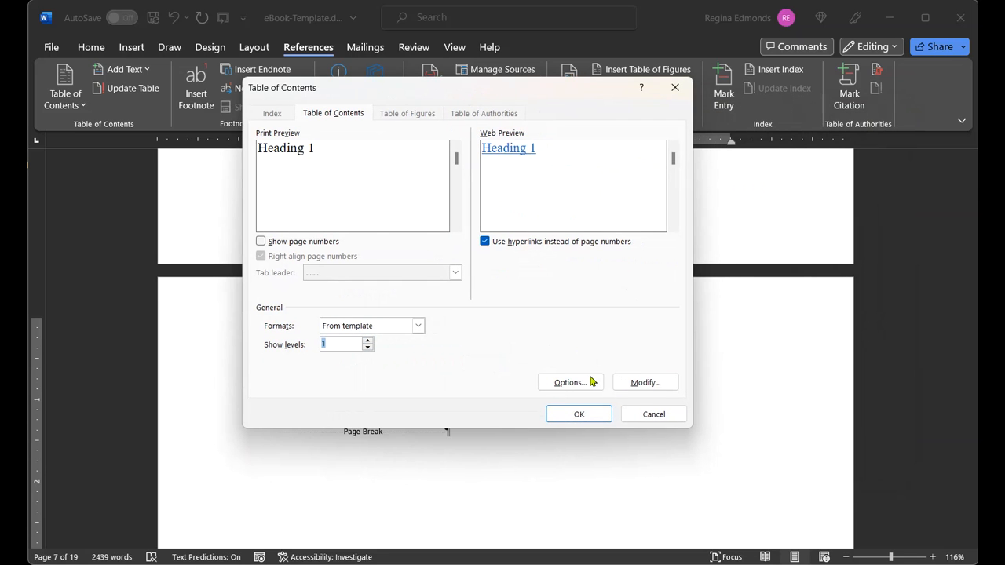
pyautogui.click(636, 384)
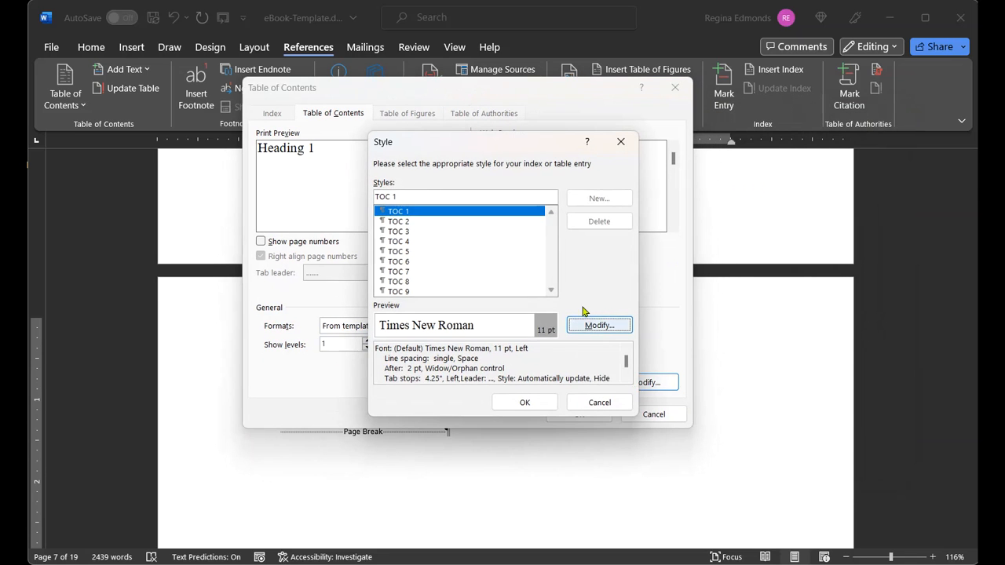
pyautogui.click(596, 325)
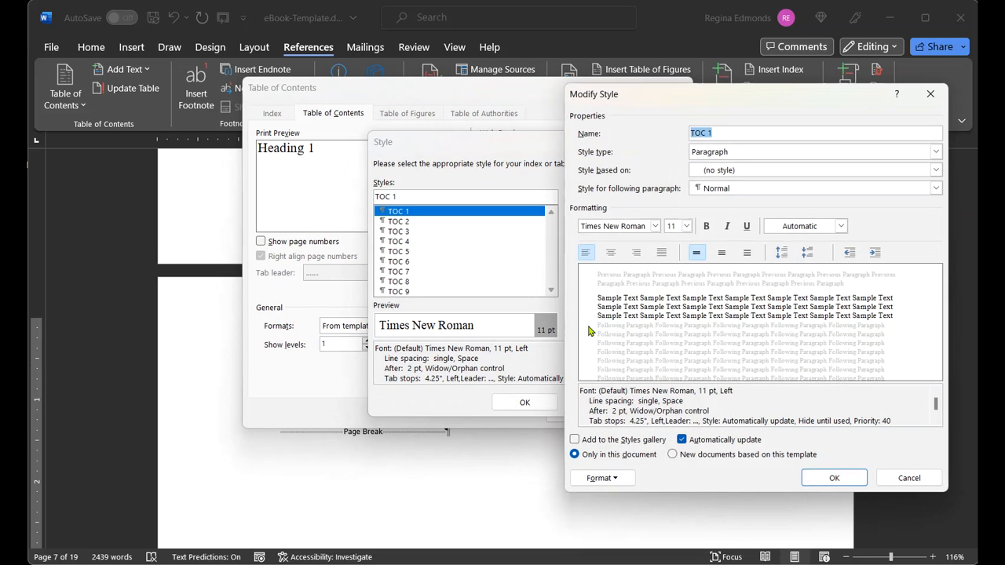
pyautogui.click(672, 226)
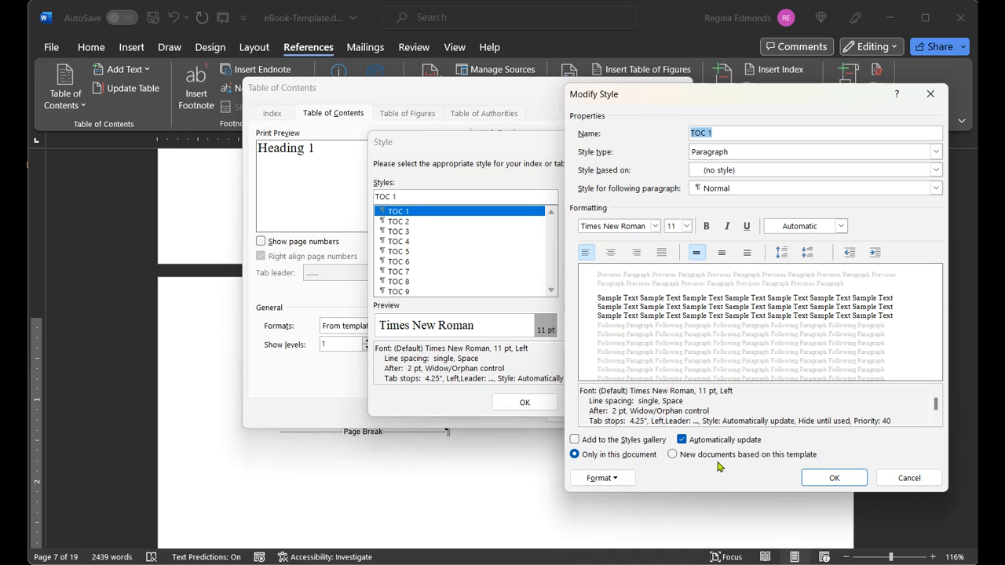
pyautogui.click(814, 479)
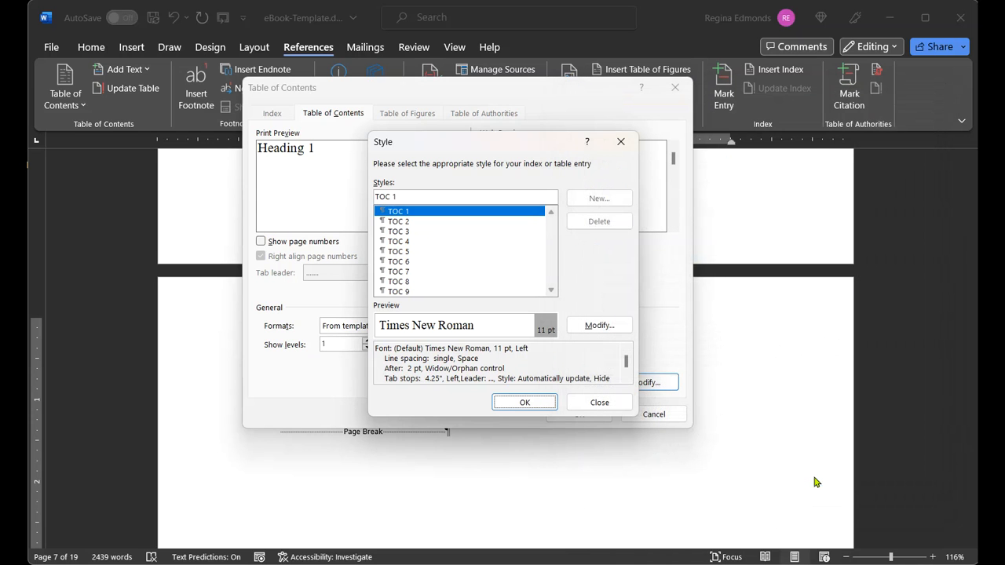
pyautogui.click(518, 404)
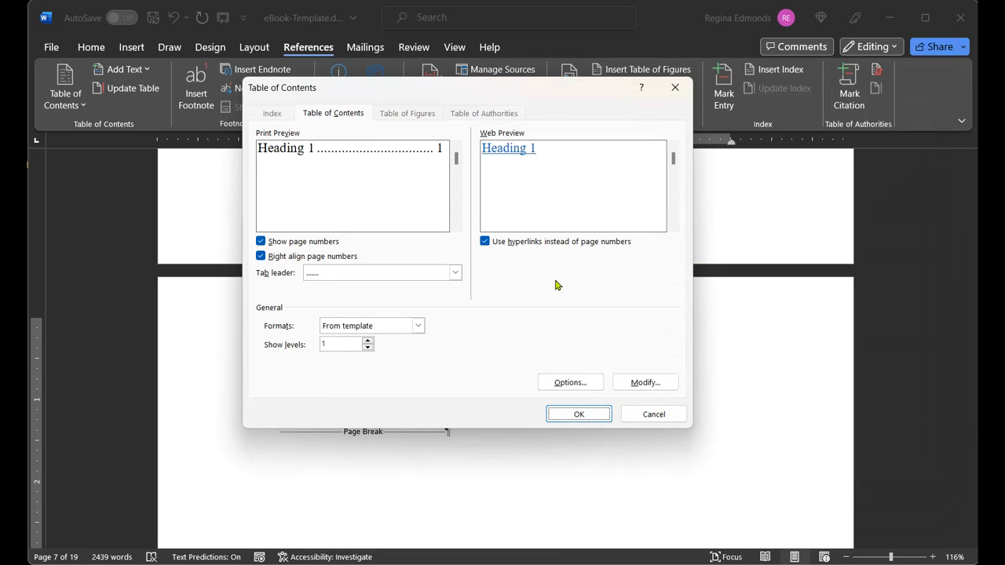
# Turn off page numbers and their right alignment, keep hyperlinks enabled, and insert the table of contents
pyautogui.click(262, 243)
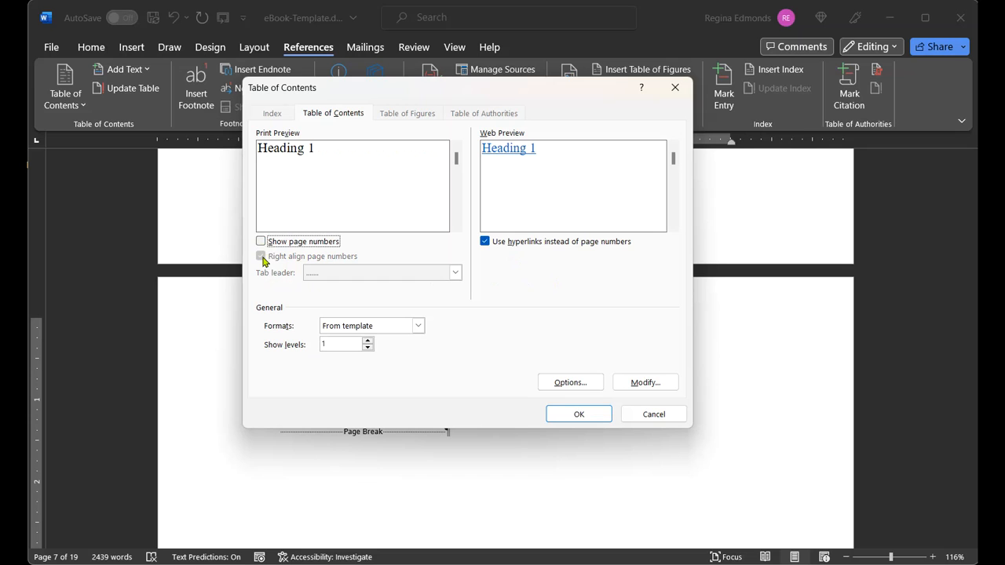
pyautogui.click(261, 242)
pyautogui.click(262, 256)
pyautogui.click(261, 242)
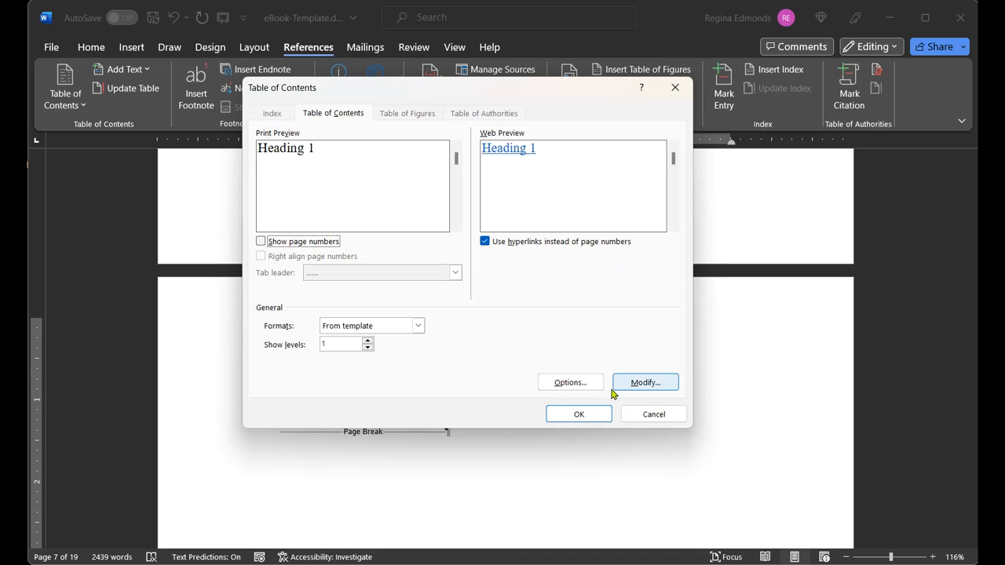
pyautogui.click(582, 417)
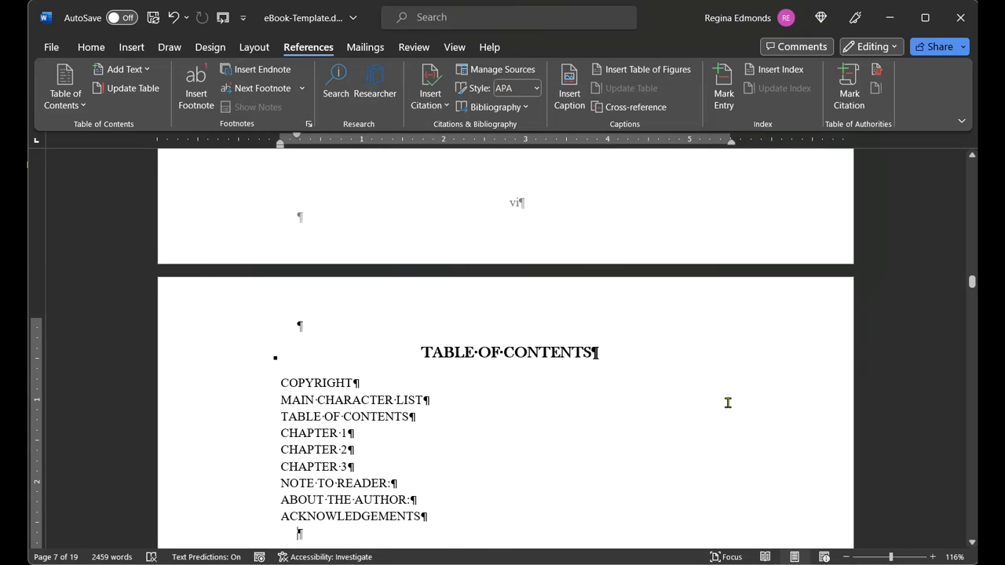
pyautogui.scroll(-3, 726, 404)
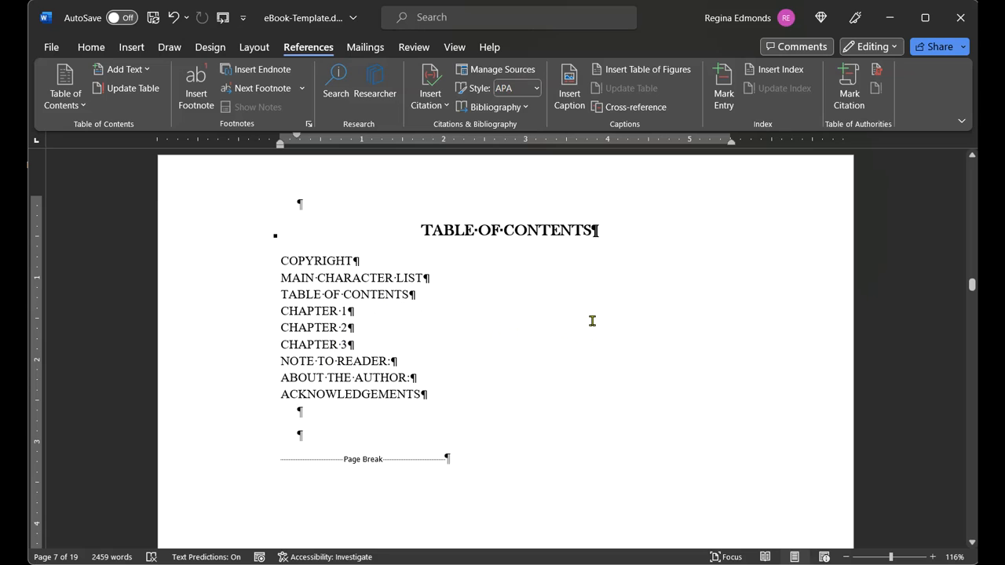
pyautogui.scroll(-4, 613, 317)
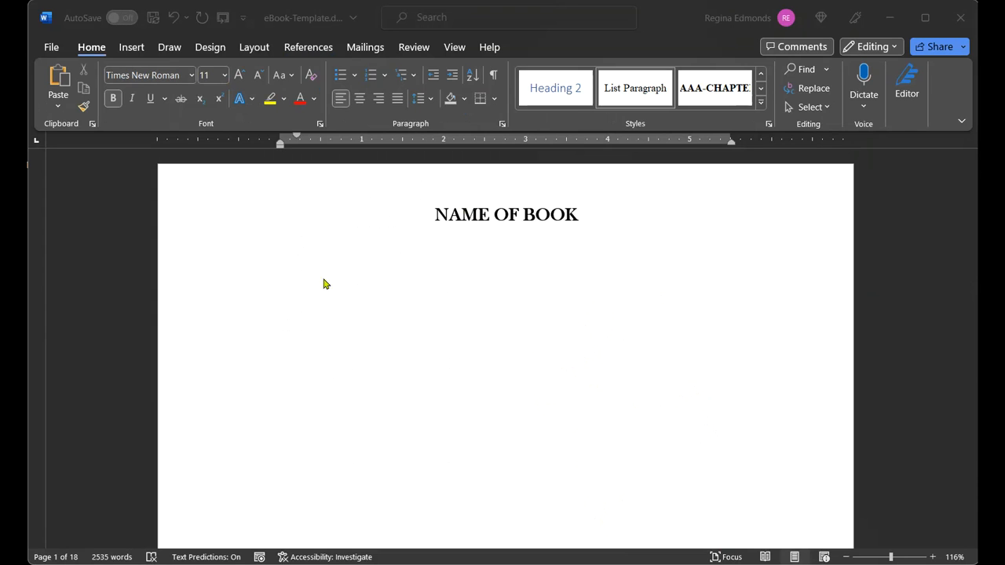
# Review the template's front matter from the book name page through the other books, title, copyright and main character list pages
pyautogui.scroll(-3, 648, 337)
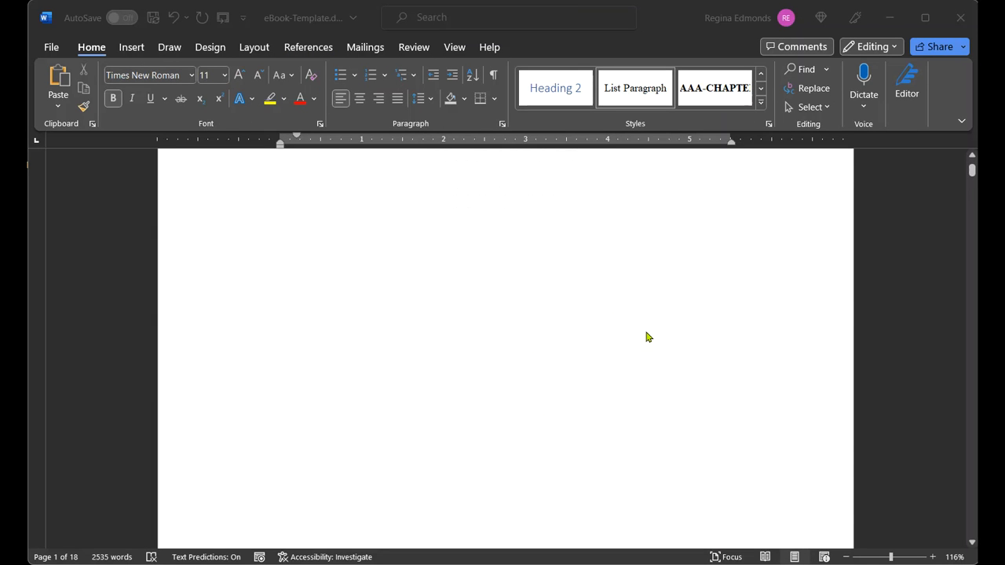
pyautogui.scroll(-10, 648, 337)
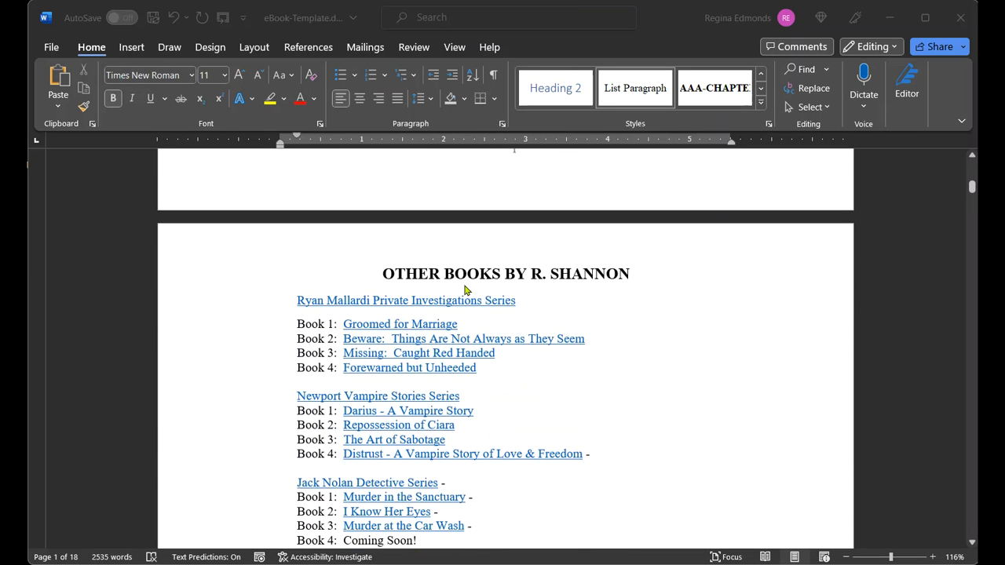
pyautogui.scroll(-1, 649, 370)
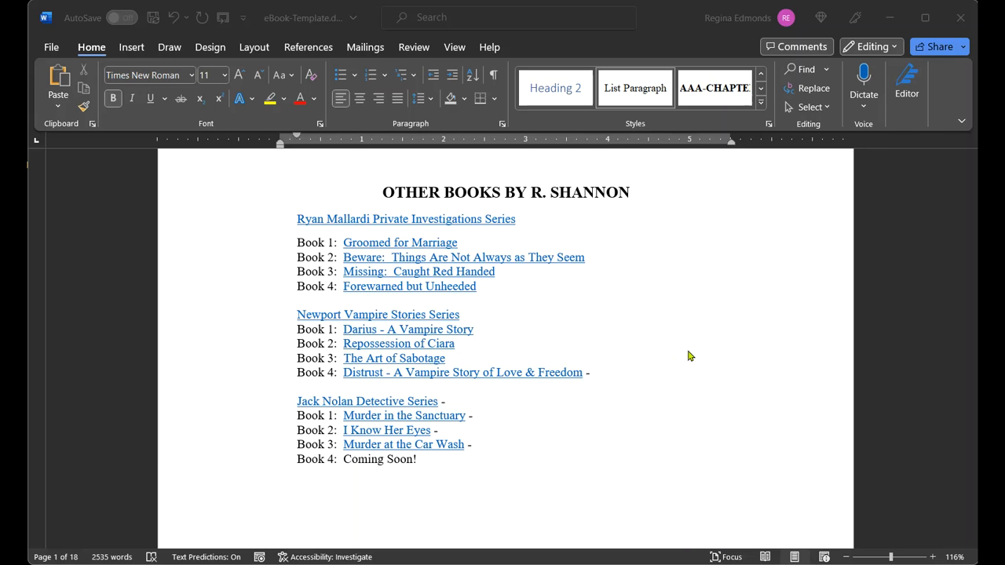
pyautogui.scroll(-10, 666, 317)
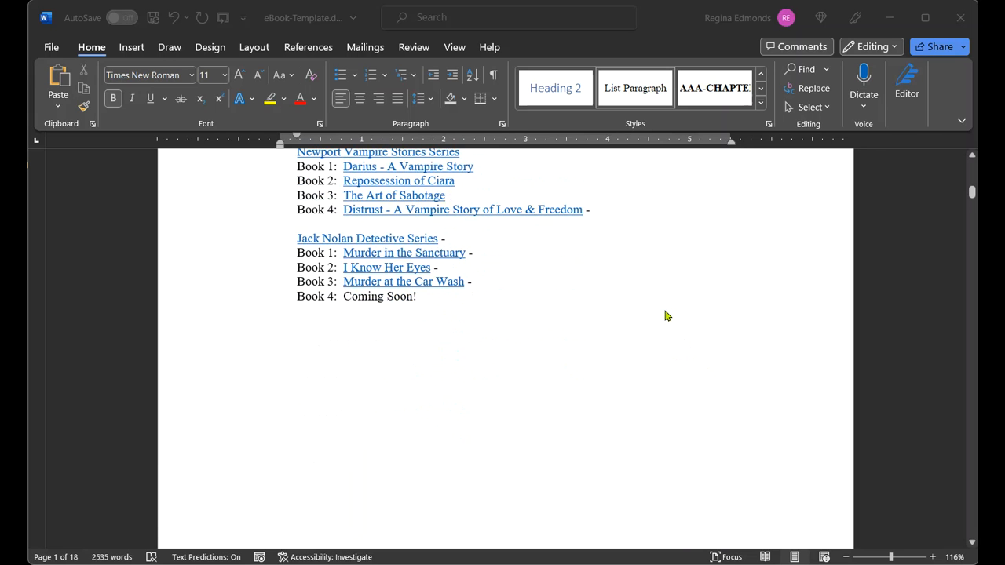
pyautogui.scroll(-5, 666, 317)
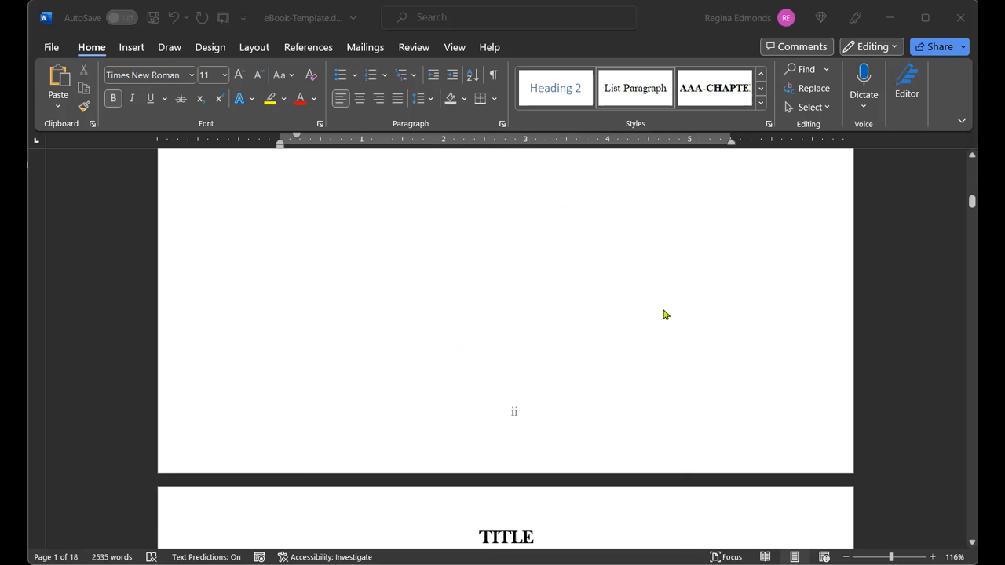
pyautogui.scroll(-4, 663, 314)
pyautogui.scroll(2, 663, 314)
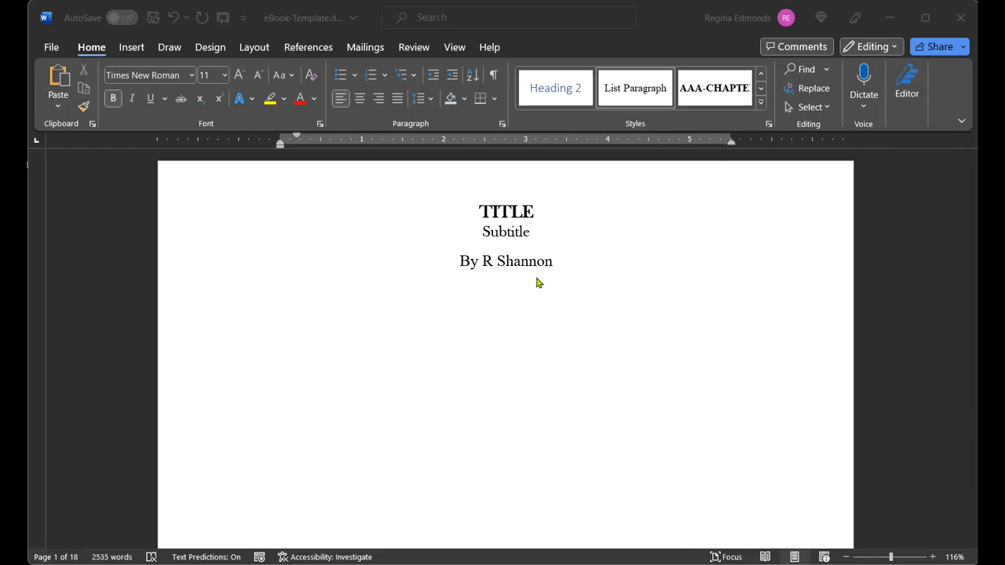
pyautogui.scroll(-9, 537, 283)
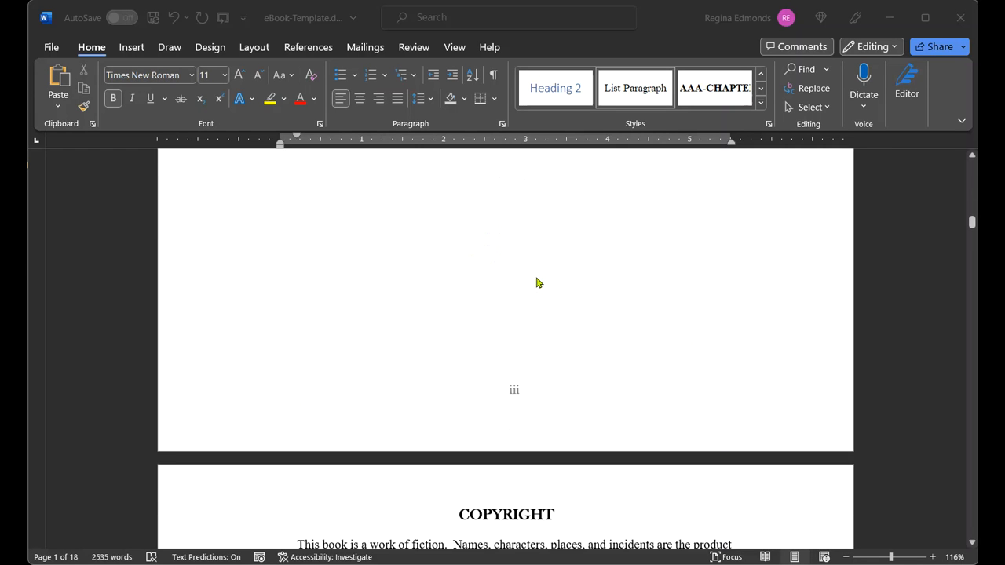
pyautogui.scroll(-3, 538, 282)
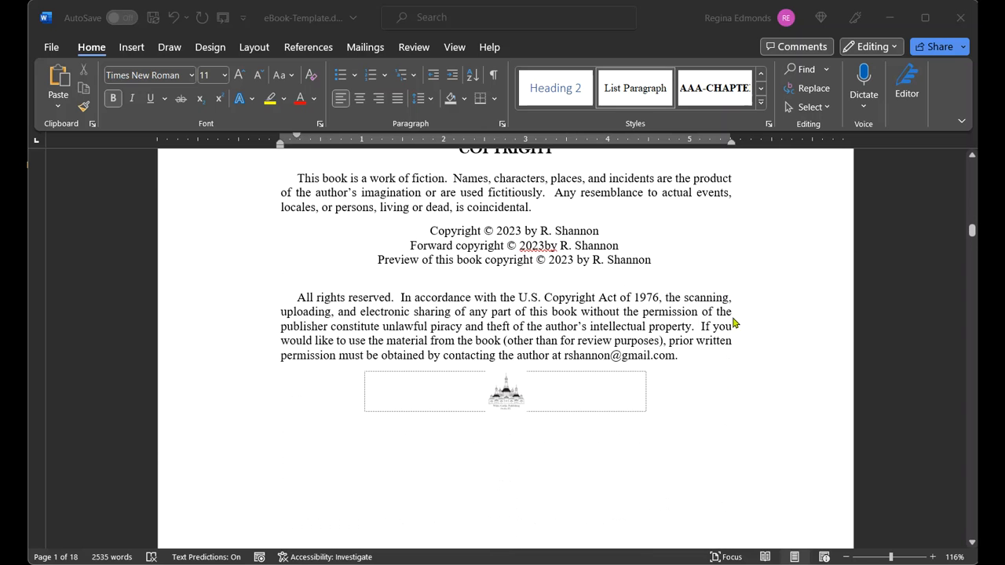
pyautogui.scroll(-6, 734, 322)
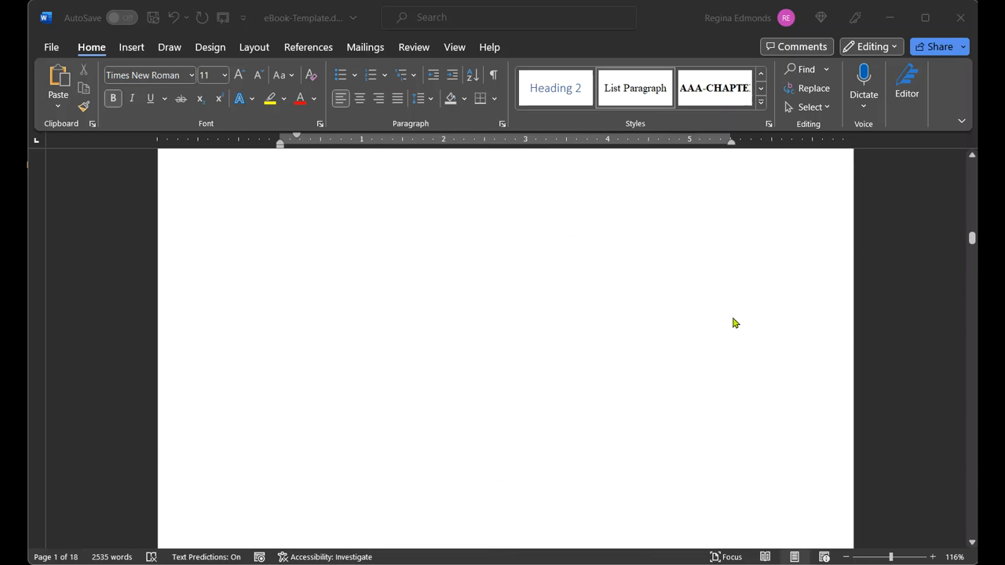
pyautogui.scroll(-4, 734, 322)
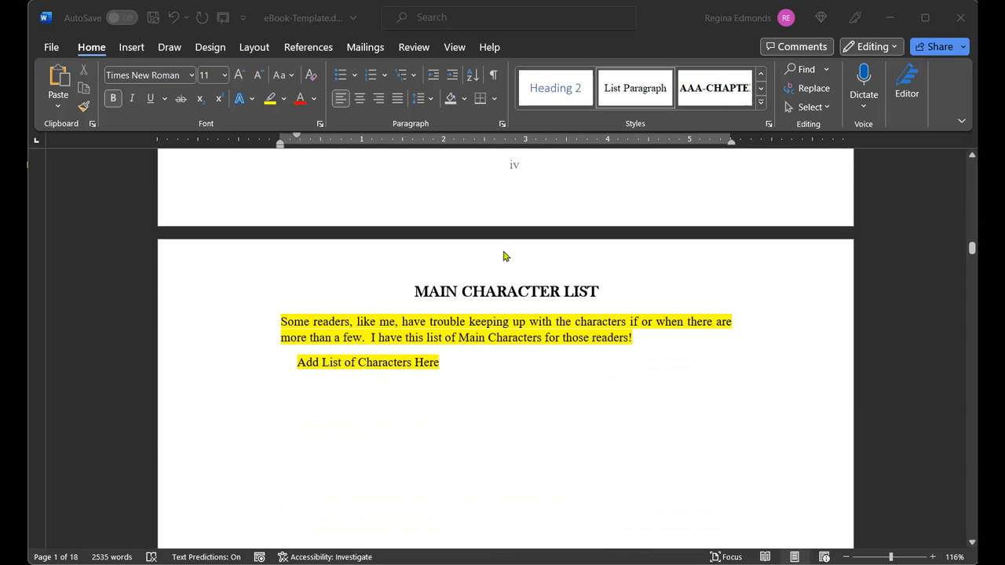
pyautogui.scroll(-1, 704, 323)
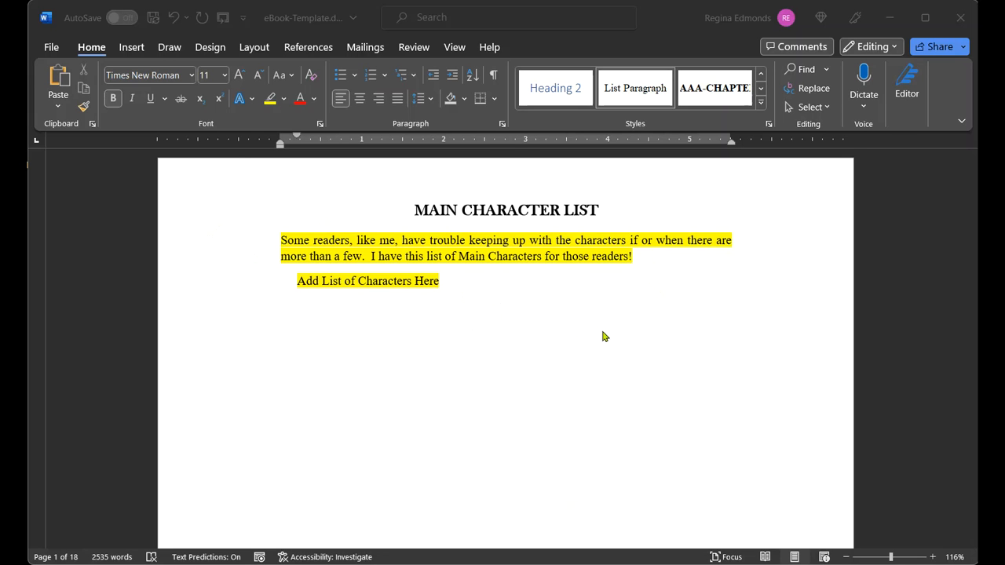
# Review the rest of the template from the table of contents through the chapter pages to the NOTE TO READER page
pyautogui.scroll(-10, 601, 336)
pyautogui.scroll(-8, 601, 336)
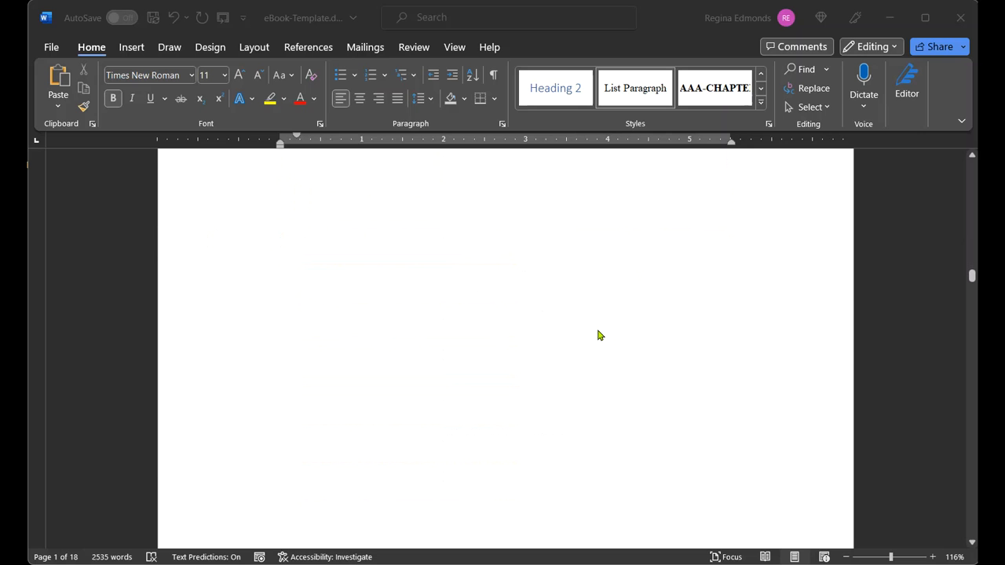
pyautogui.scroll(-8, 597, 335)
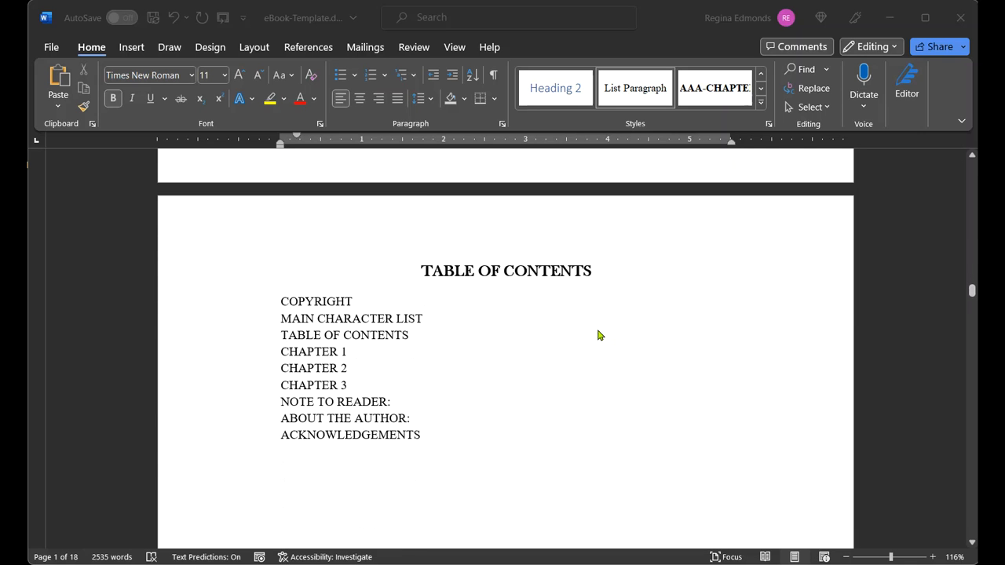
pyautogui.scroll(-10, 679, 310)
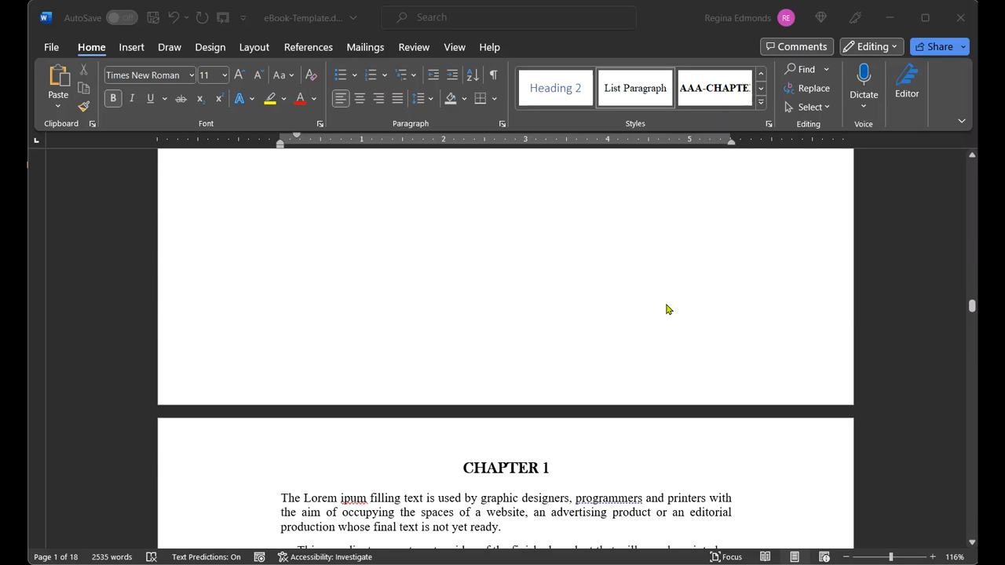
pyautogui.scroll(-12, 666, 310)
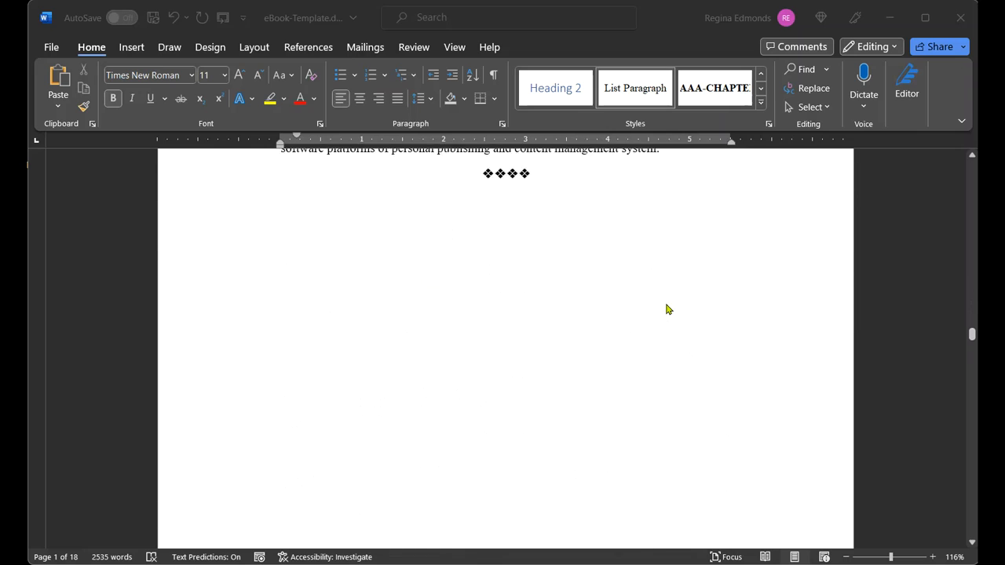
pyautogui.scroll(-15, 667, 307)
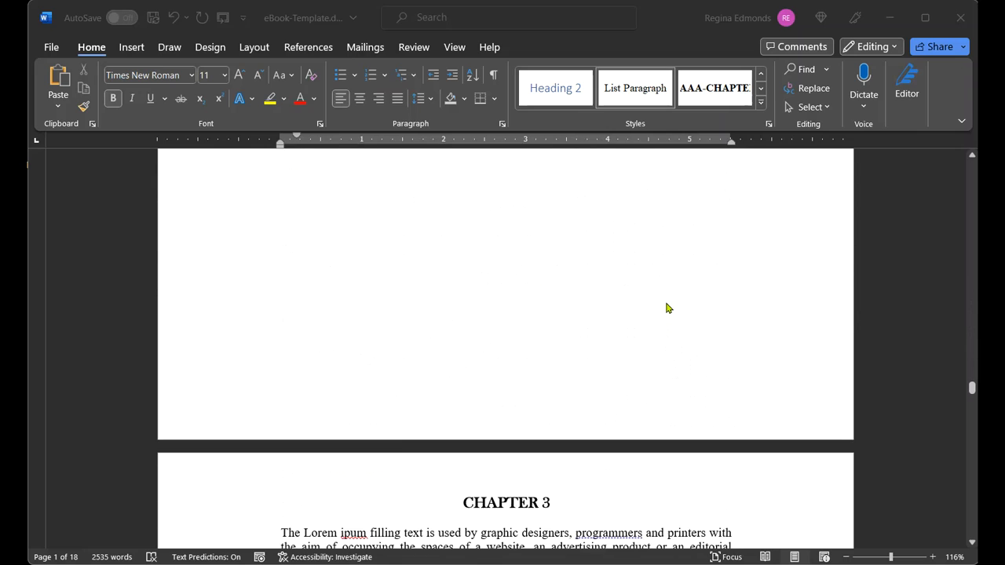
pyautogui.scroll(-12, 667, 307)
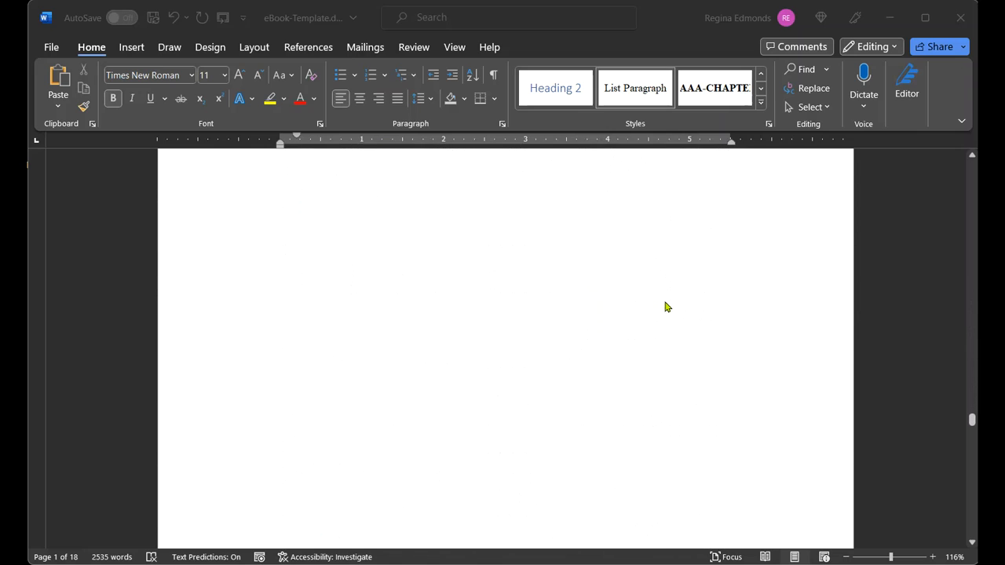
pyautogui.scroll(-10, 667, 307)
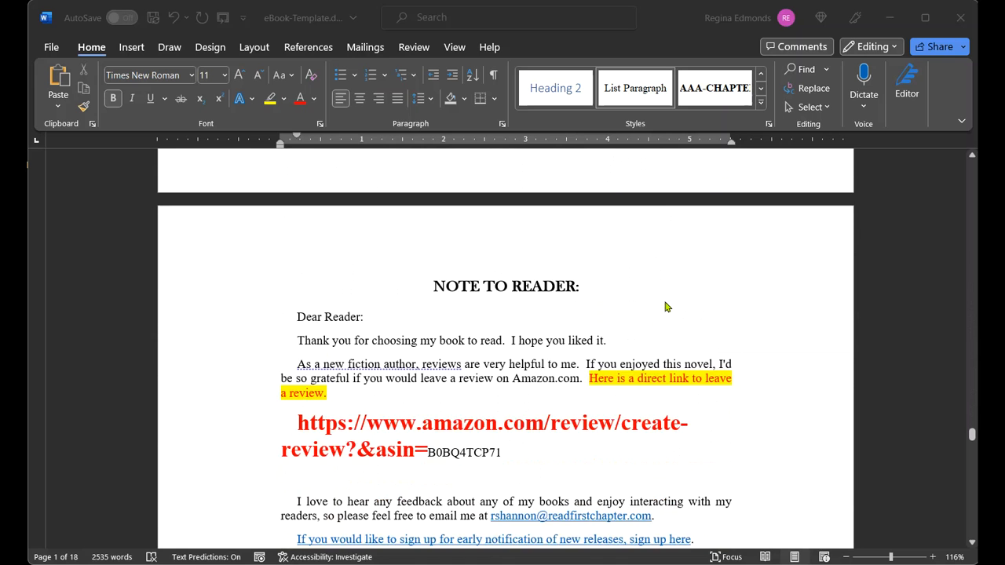
pyautogui.scroll(-1, 742, 382)
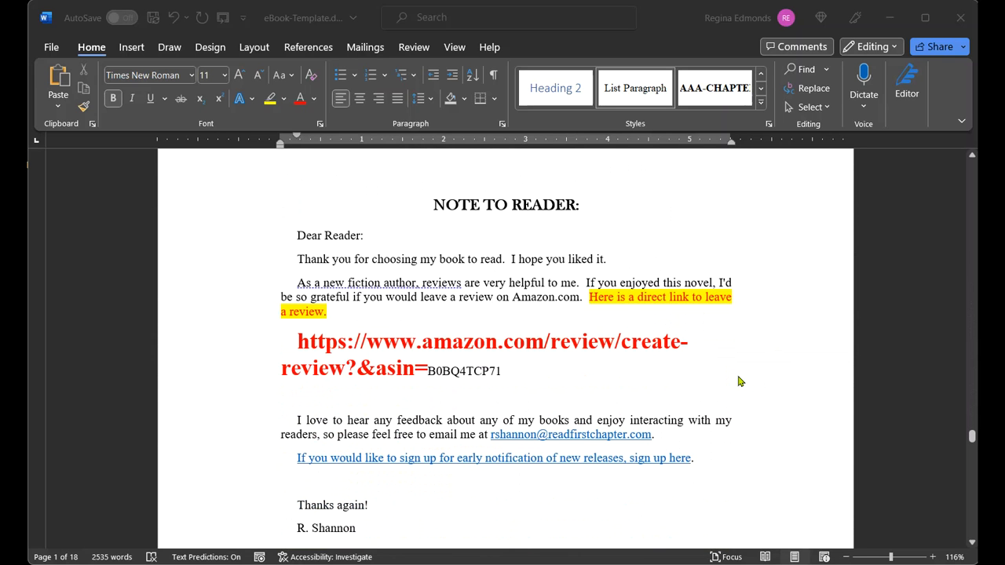